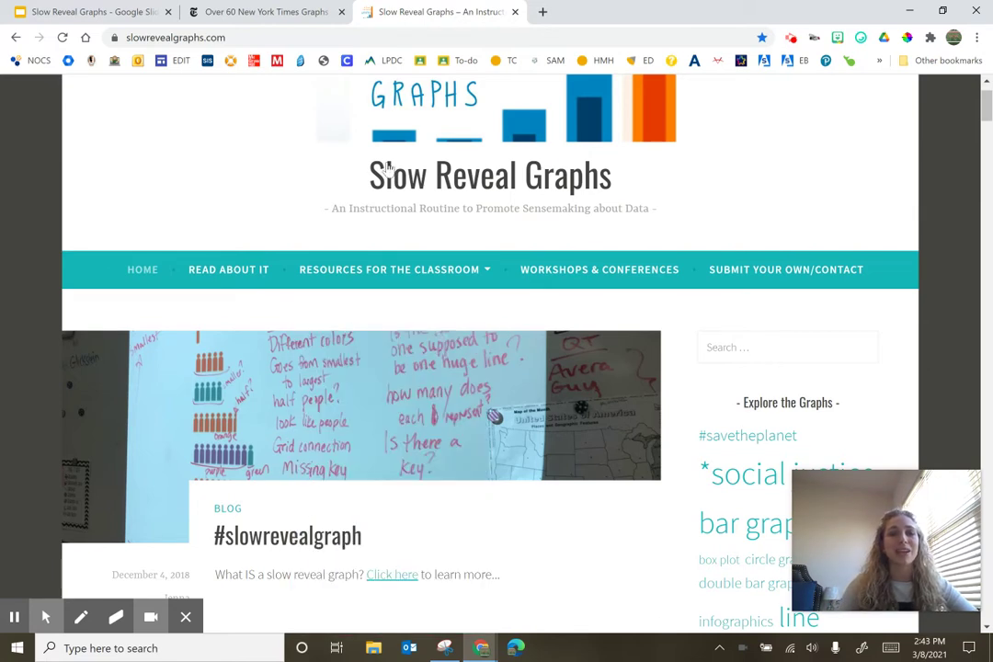
Select the Slow Reveal Graphs site's web address in the address bar.
click(220, 38)
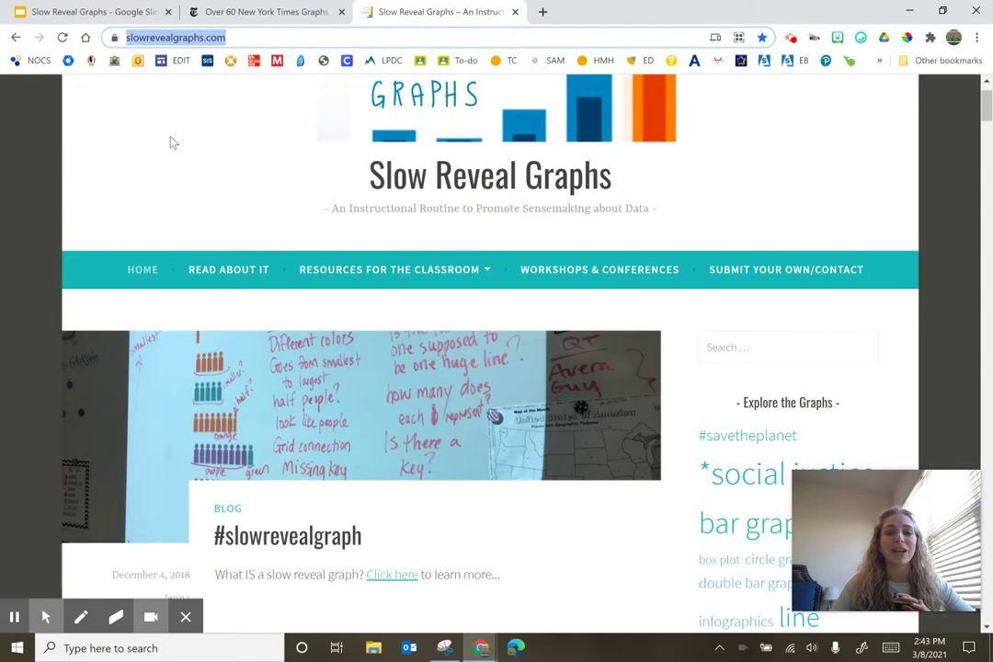
Open the site's Read About It page listing bloggers' posts on slow reveal graphs.
click(241, 270)
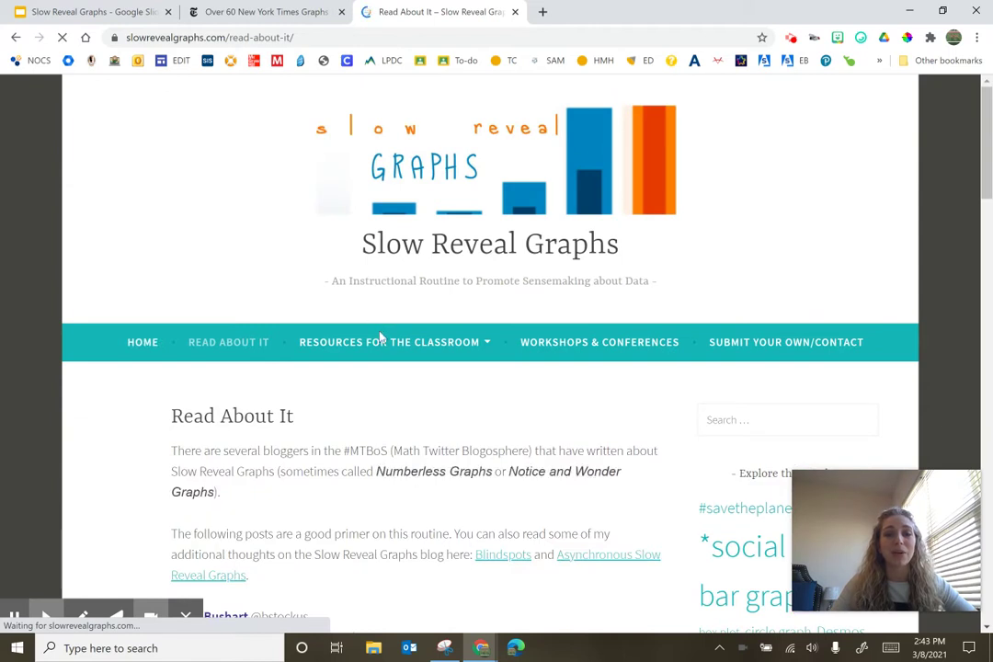
mouse_move(384, 342)
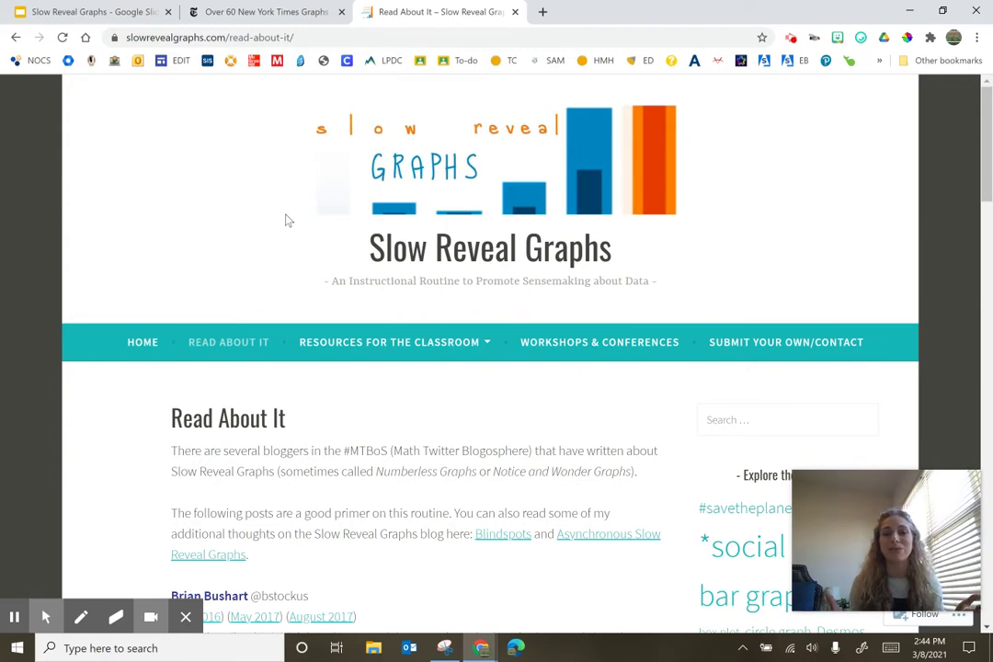
Switch to the New York Times graphs article and open its slide show of graphs.
click(249, 13)
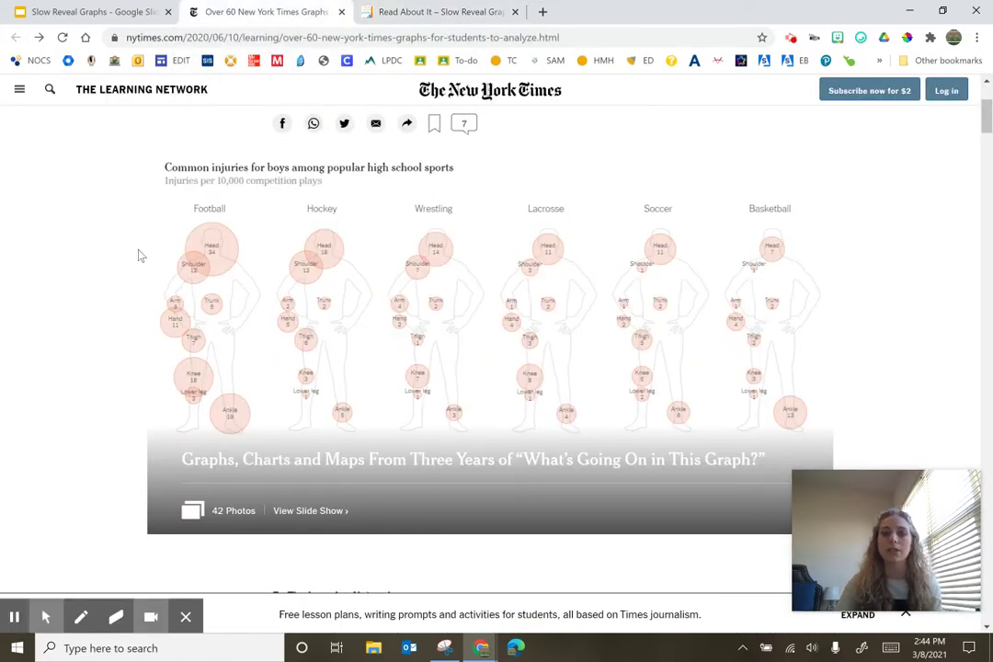
scroll(140, 256, down, 1)
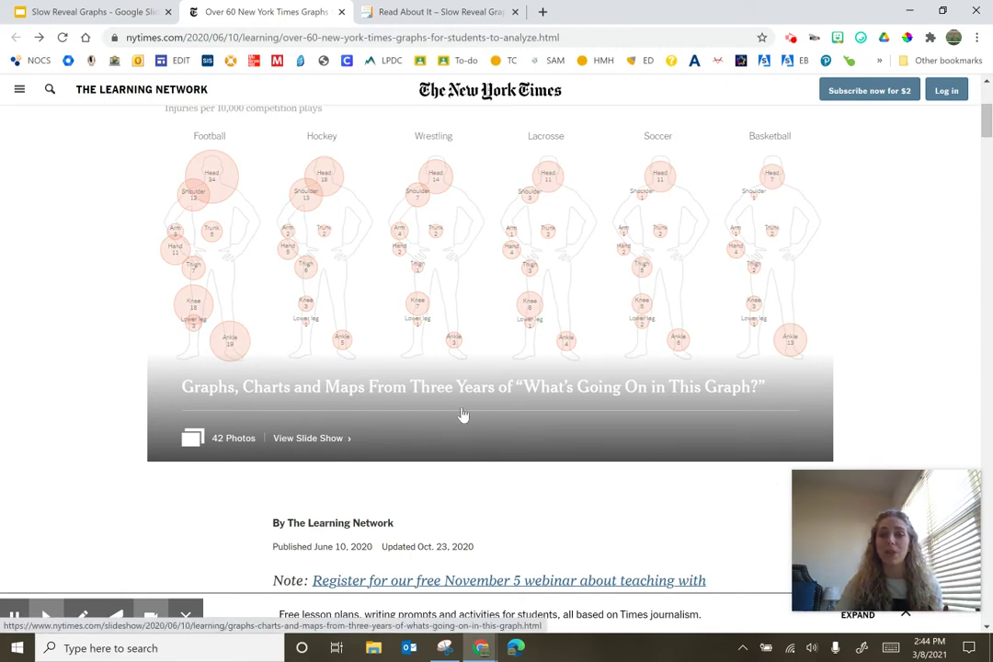
scroll(463, 415, up, 2)
scroll(462, 415, down, 1)
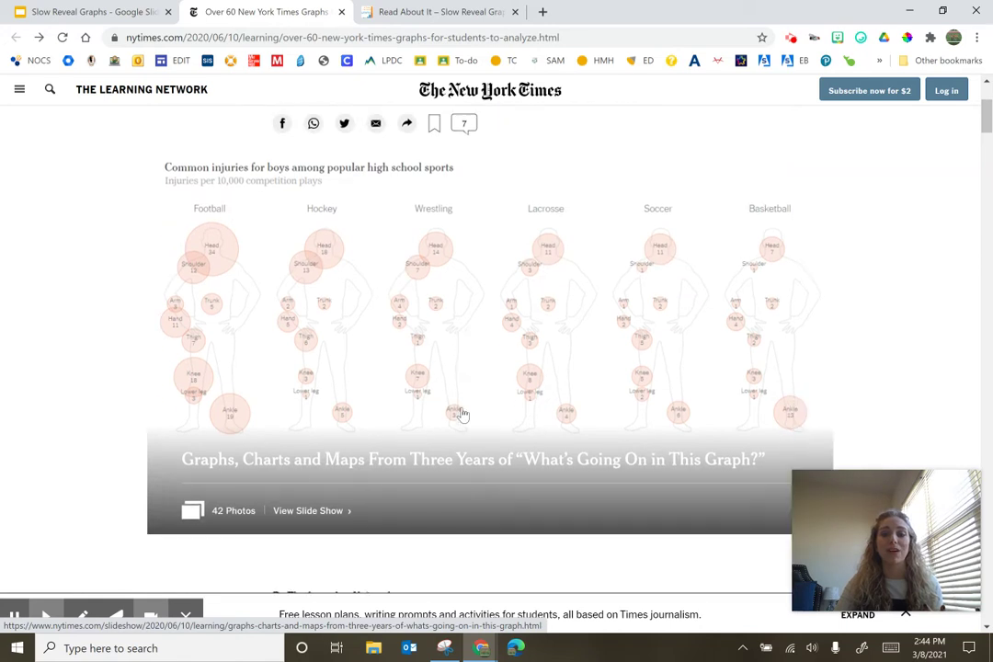
click(312, 515)
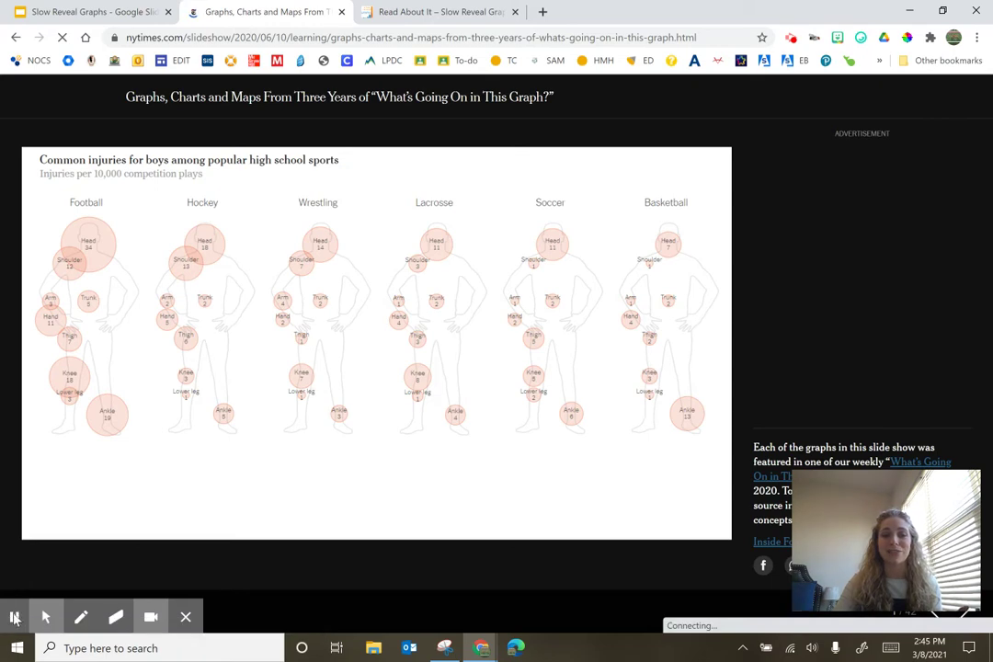
Copy the electricity-generation chart image and return to the Slow Reveal Graphs presentation.
mouse_move(14, 623)
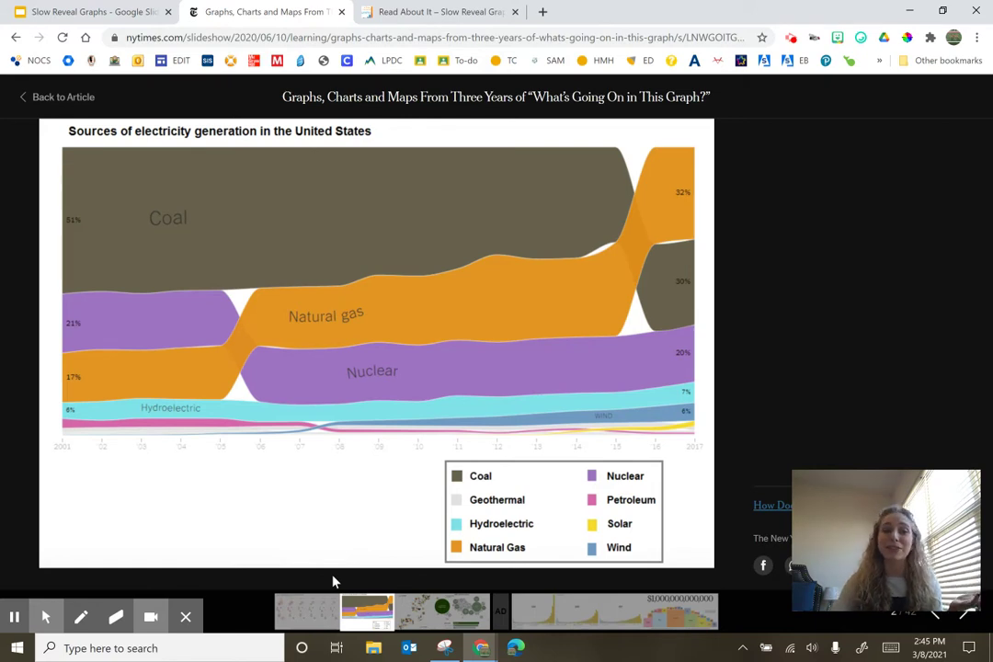
right_click(316, 297)
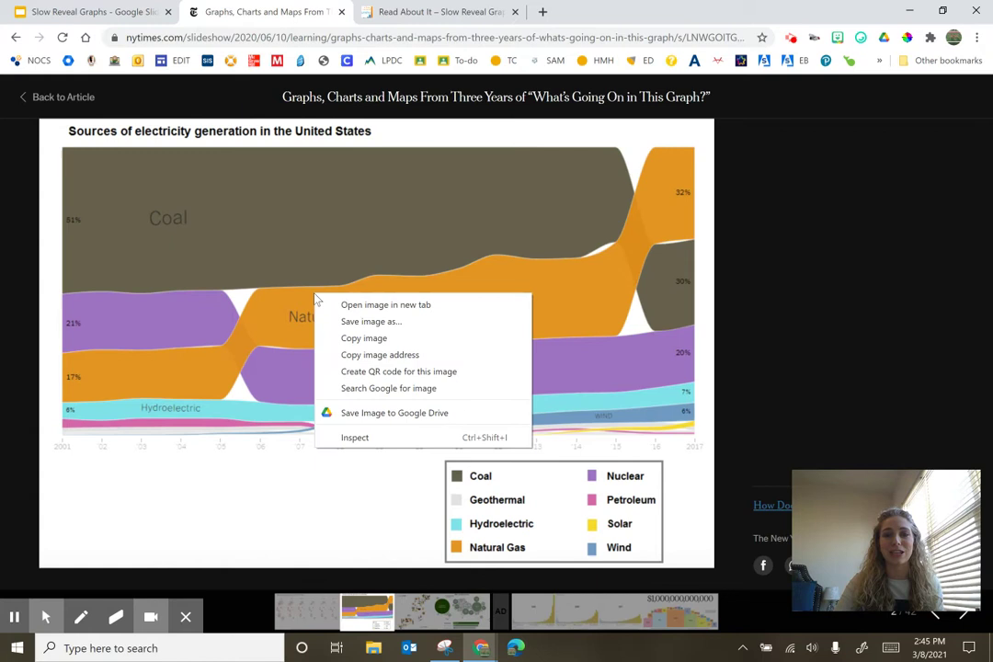
click(359, 338)
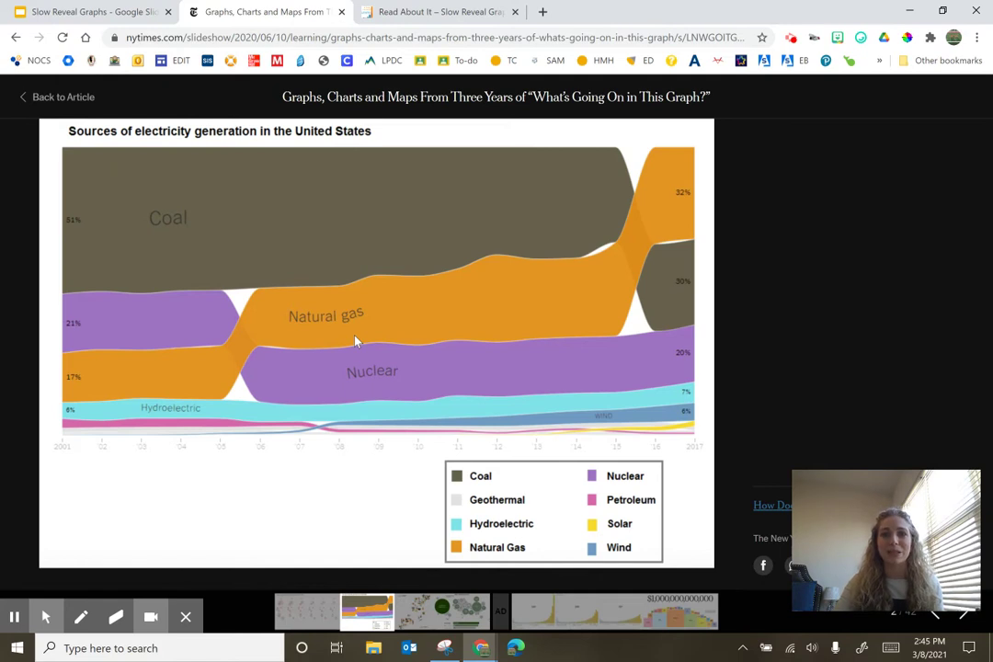
click(101, 12)
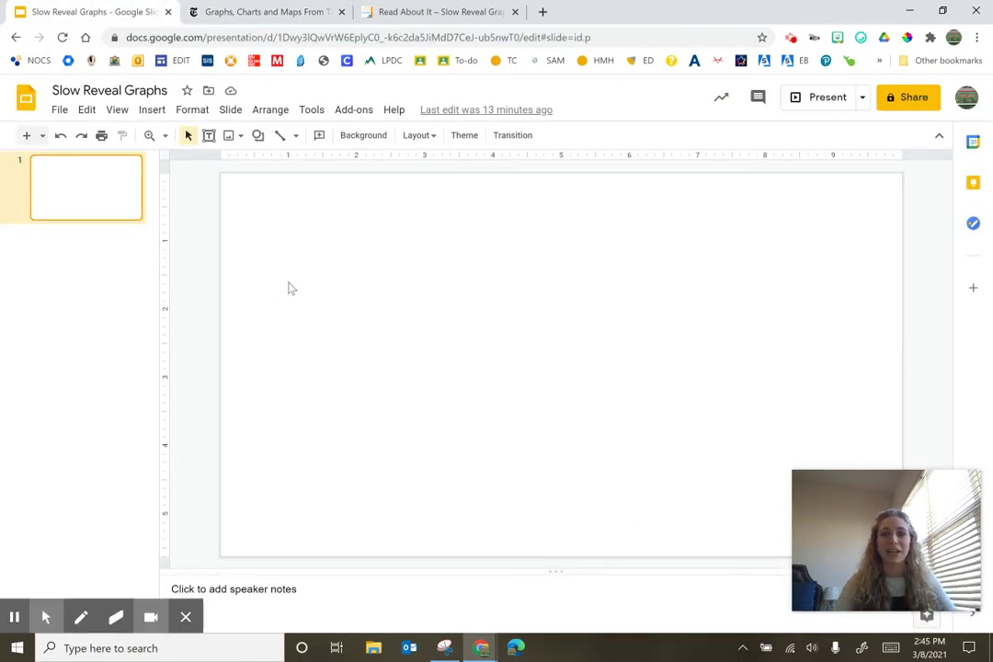
Paste the NYT electricity chart onto slide 1 and move it toward the right.
key(ctrl+v)
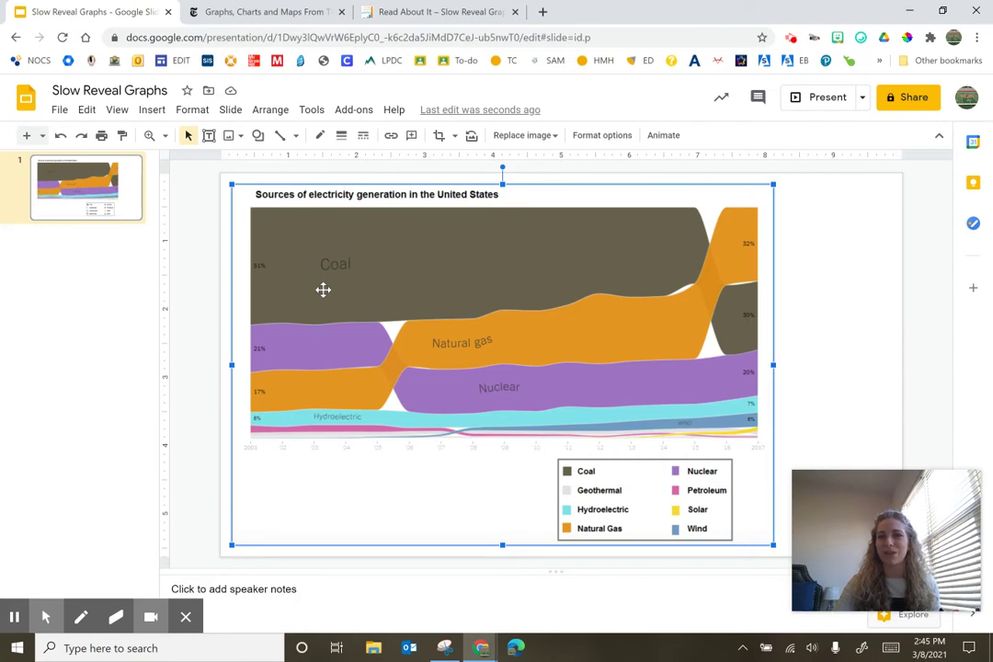
drag(323, 290, 379, 291)
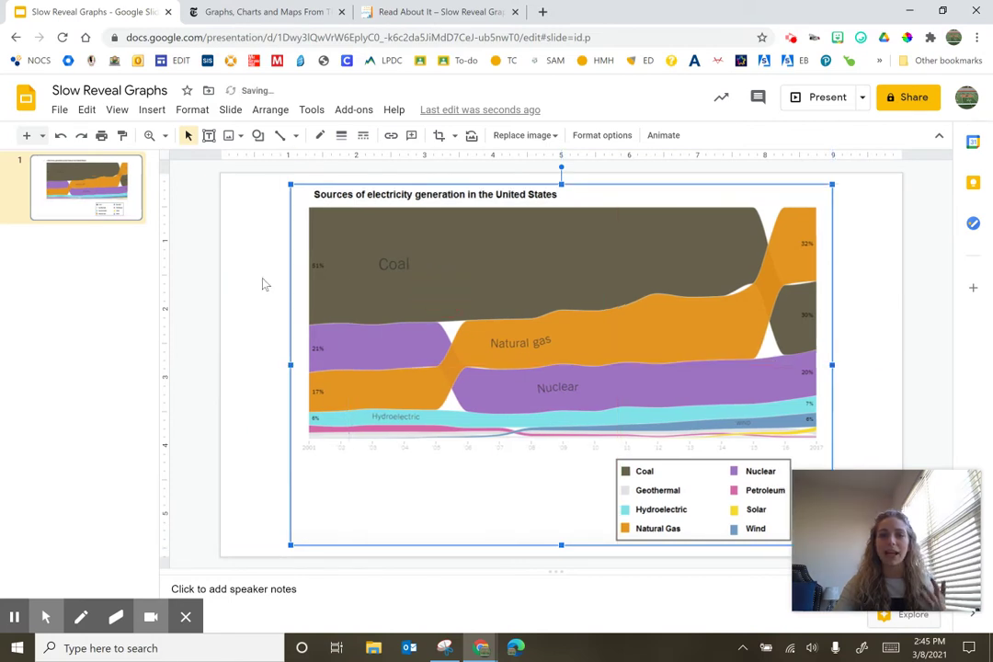
click(196, 281)
click(380, 210)
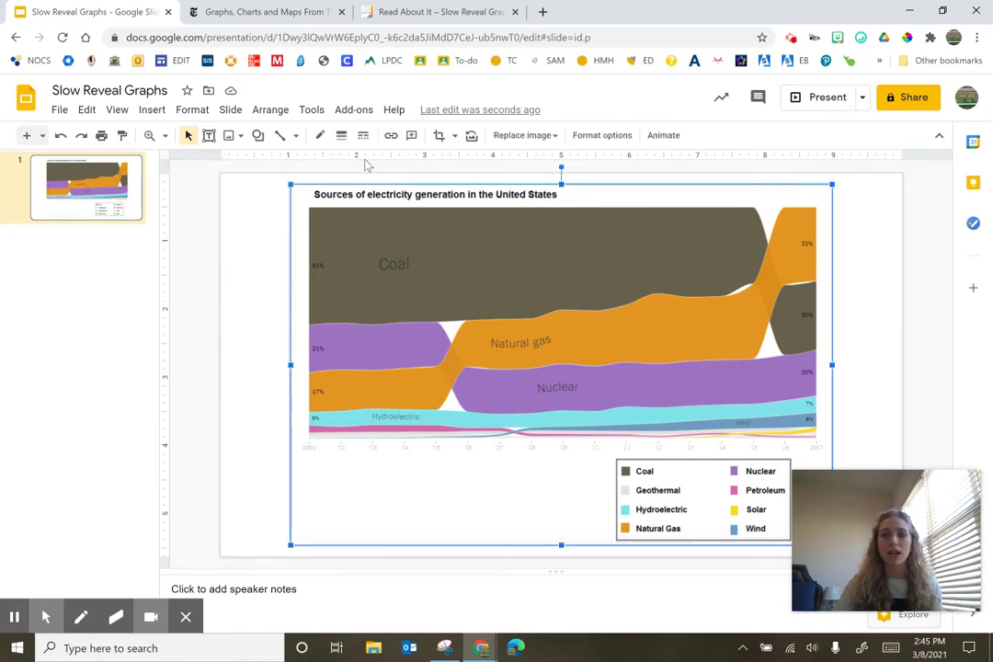
Crop the chart's title off the top and its key off the bottom.
click(441, 141)
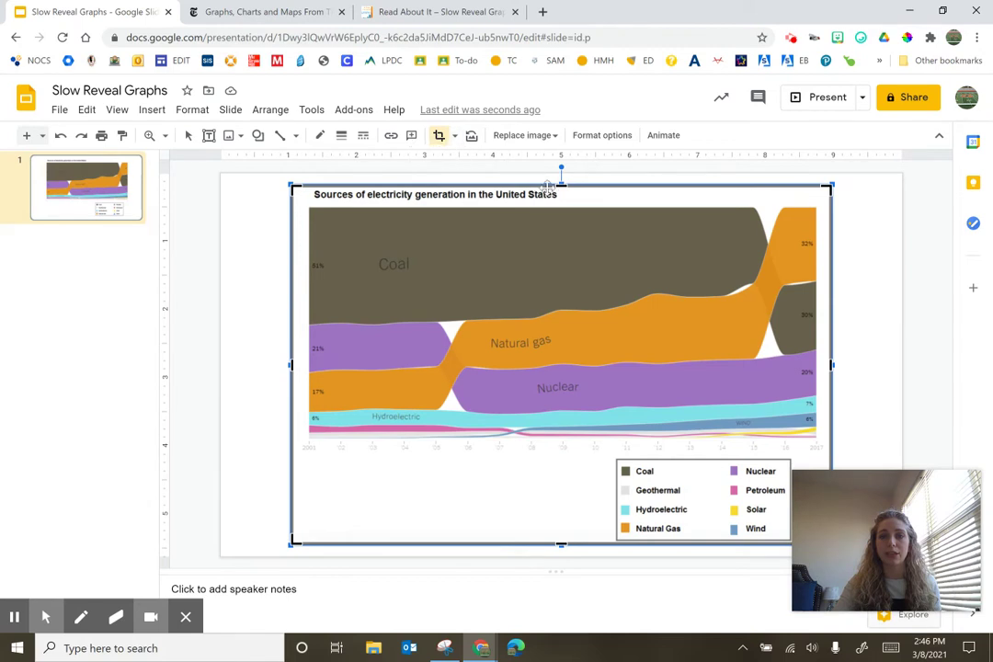
mouse_move(561, 180)
mouse_down()
mouse_move(561, 211)
mouse_move(565, 187)
mouse_move(563, 203)
mouse_up()
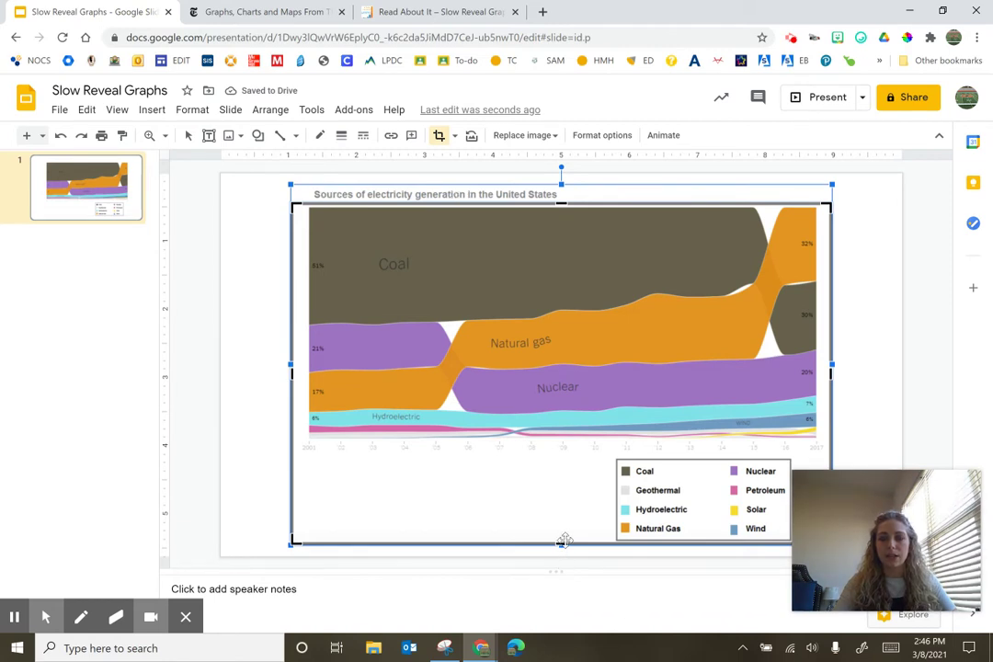
drag(561, 543, 587, 452)
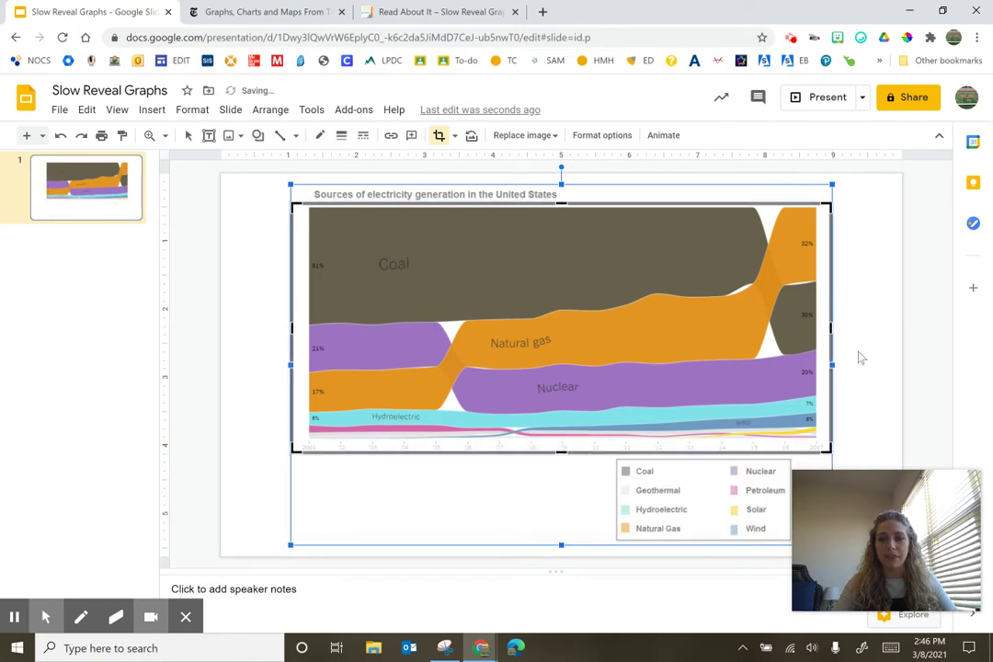
key(Return)
Enlarge the cropped chart and position it to span nearly the full slide width.
drag(580, 346, 535, 331)
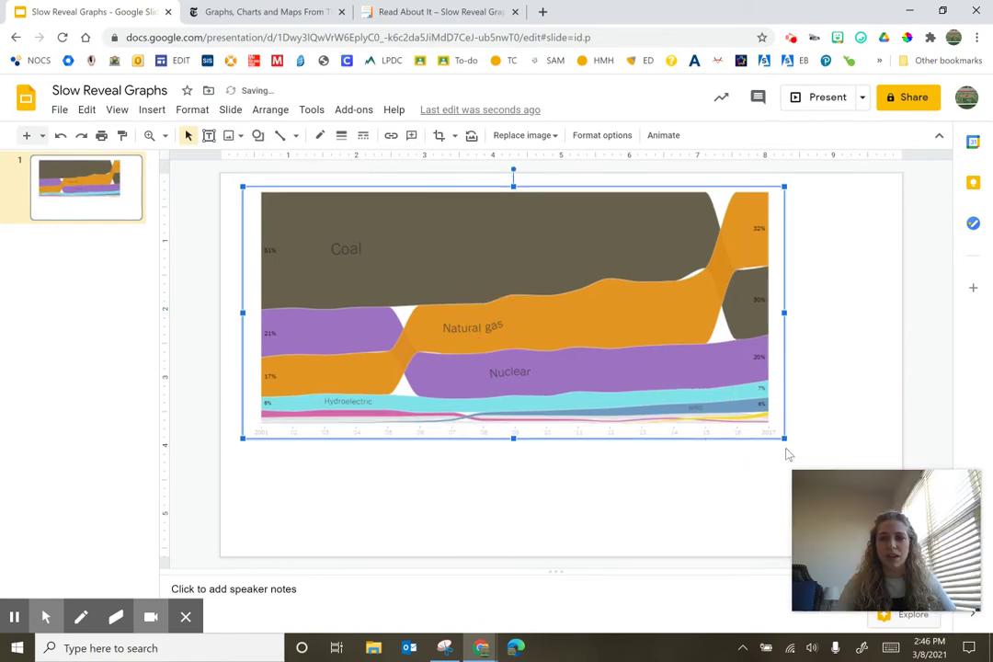
drag(782, 436, 789, 479)
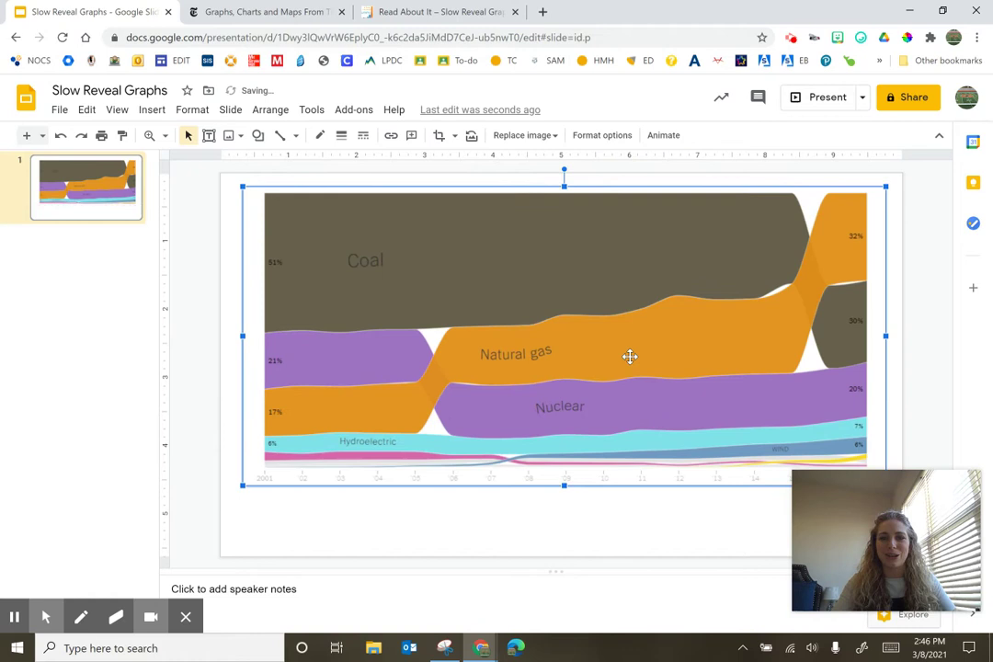
drag(627, 360, 613, 403)
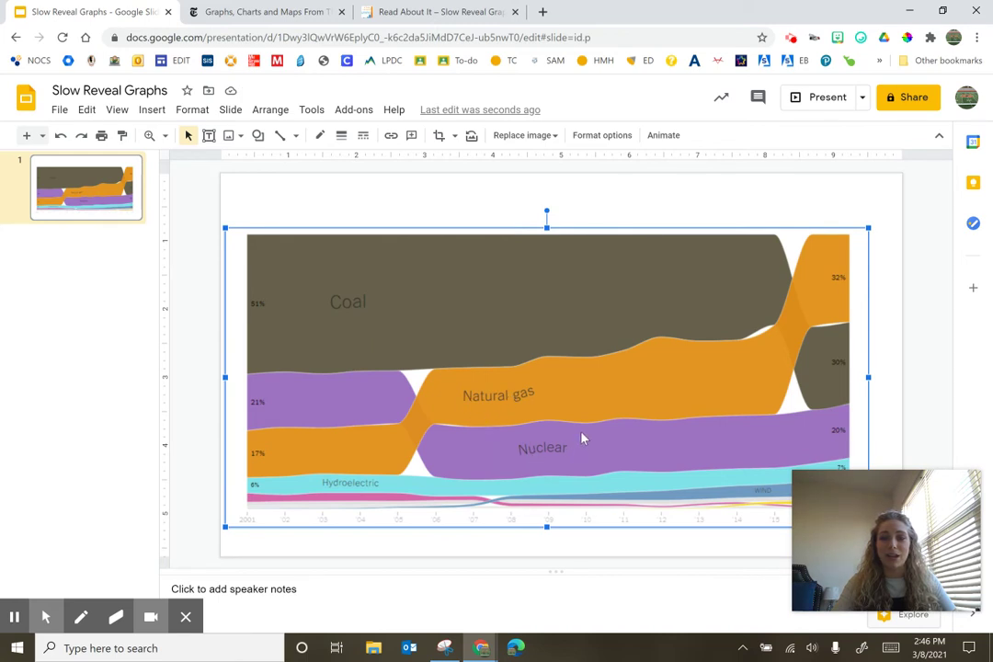
drag(581, 439, 593, 436)
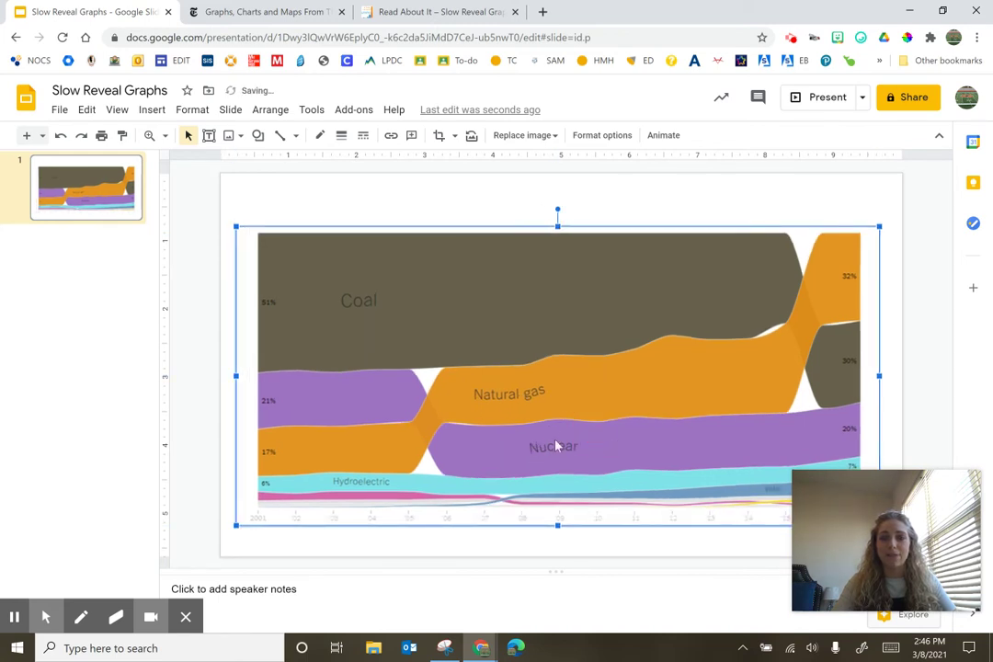
Draw a rectangle covering the chart's Coal label.
click(204, 234)
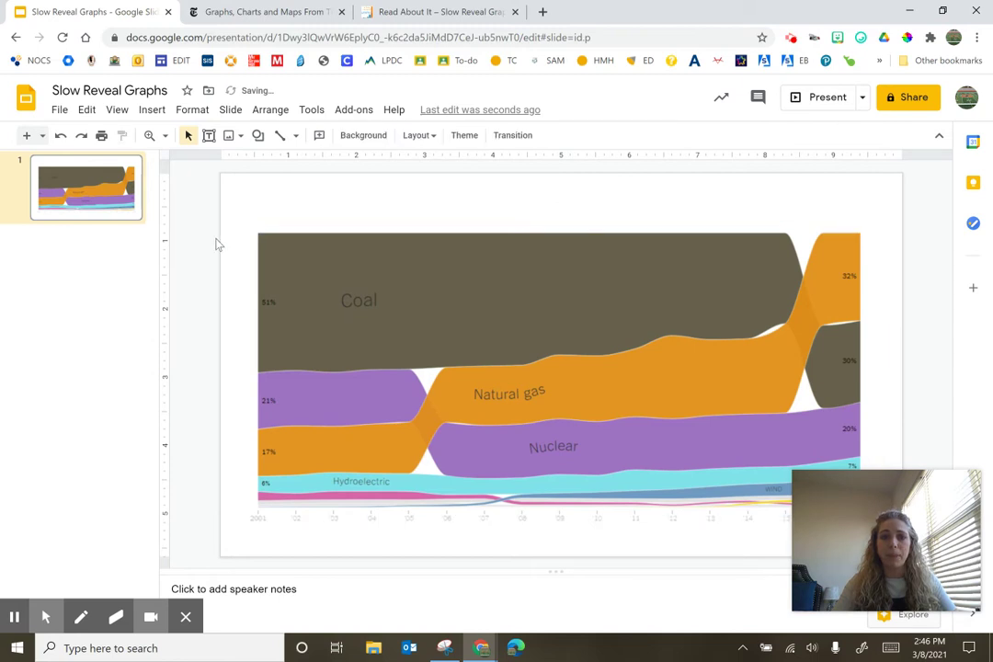
click(259, 136)
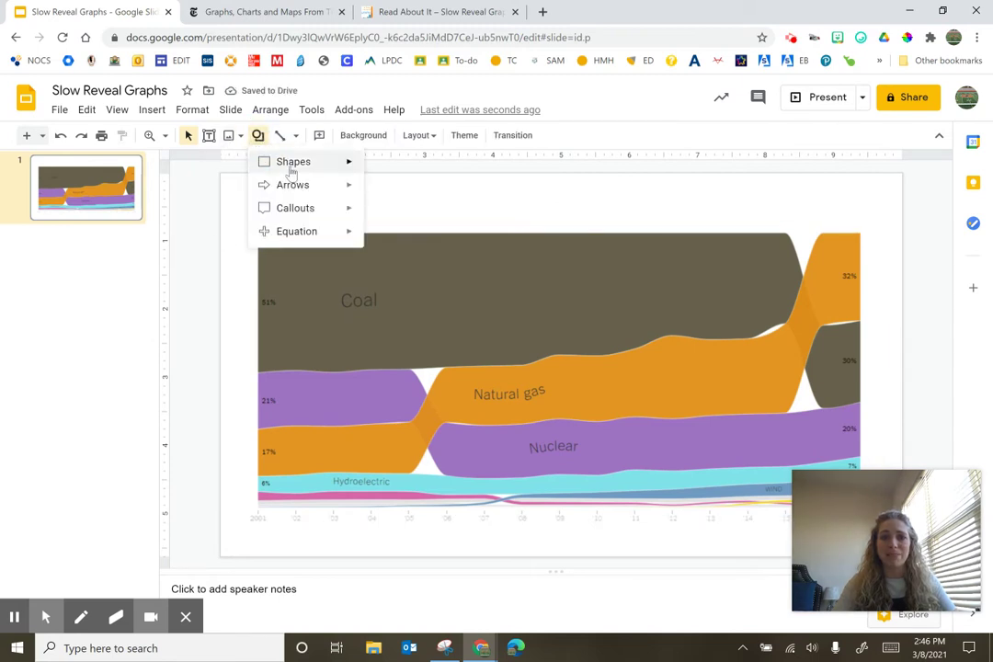
mouse_move(283, 165)
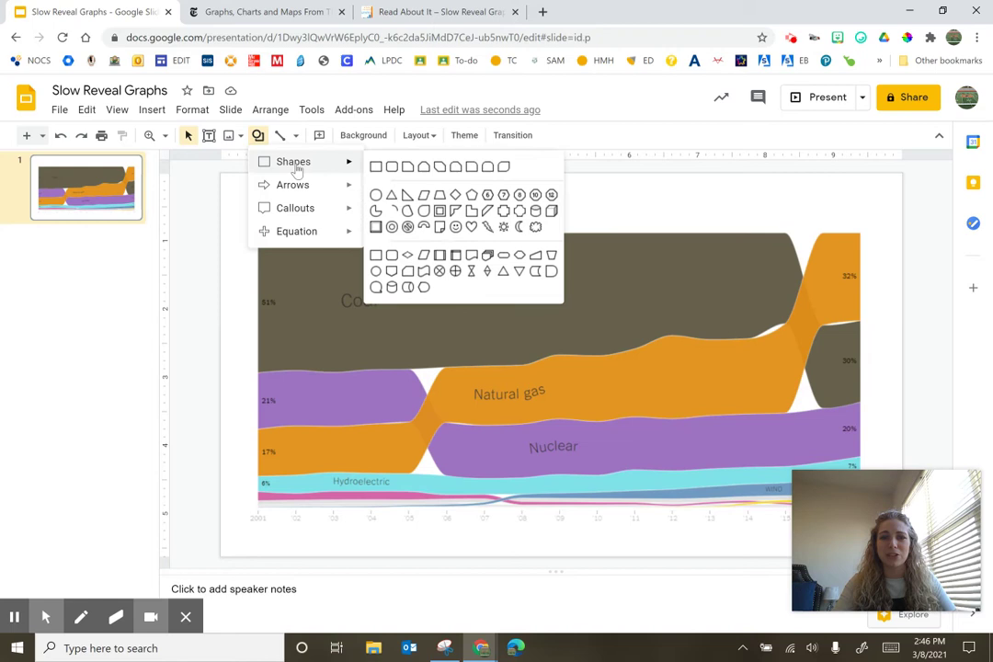
click(377, 167)
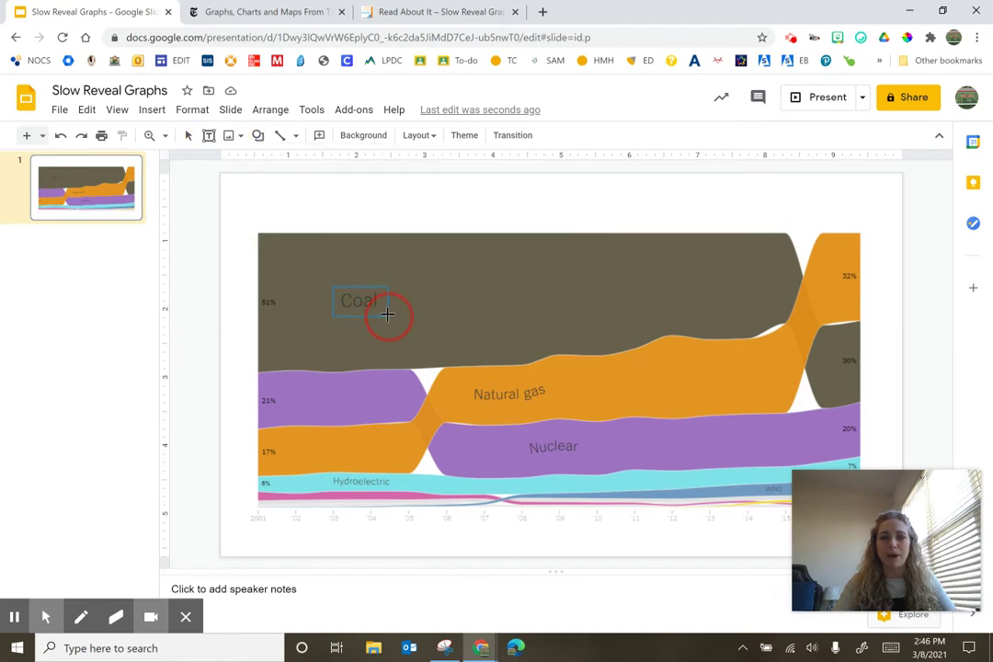
drag(388, 313, 388, 314)
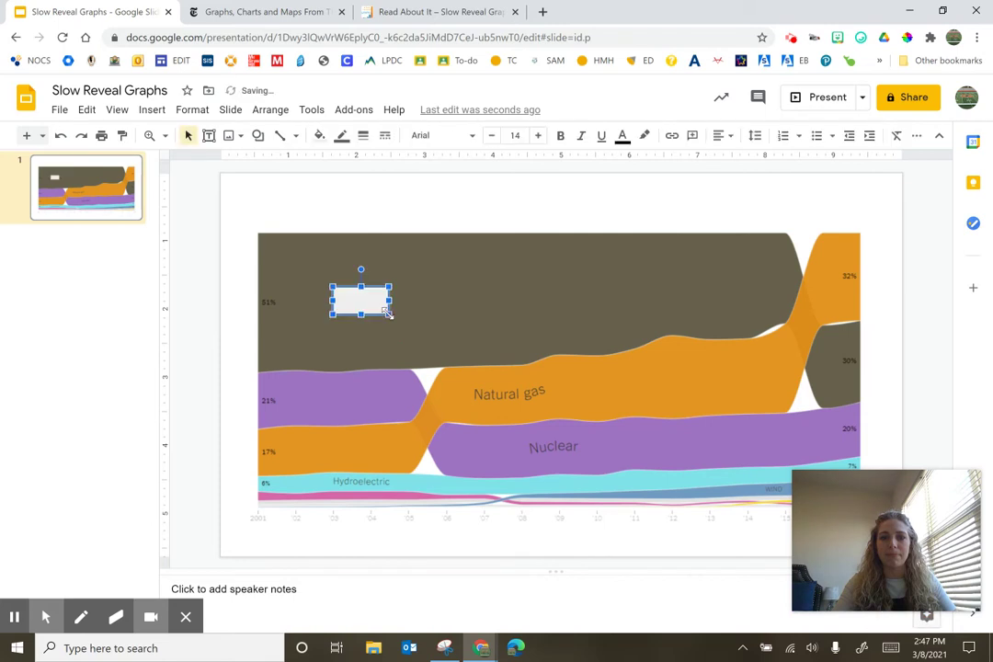
click(233, 254)
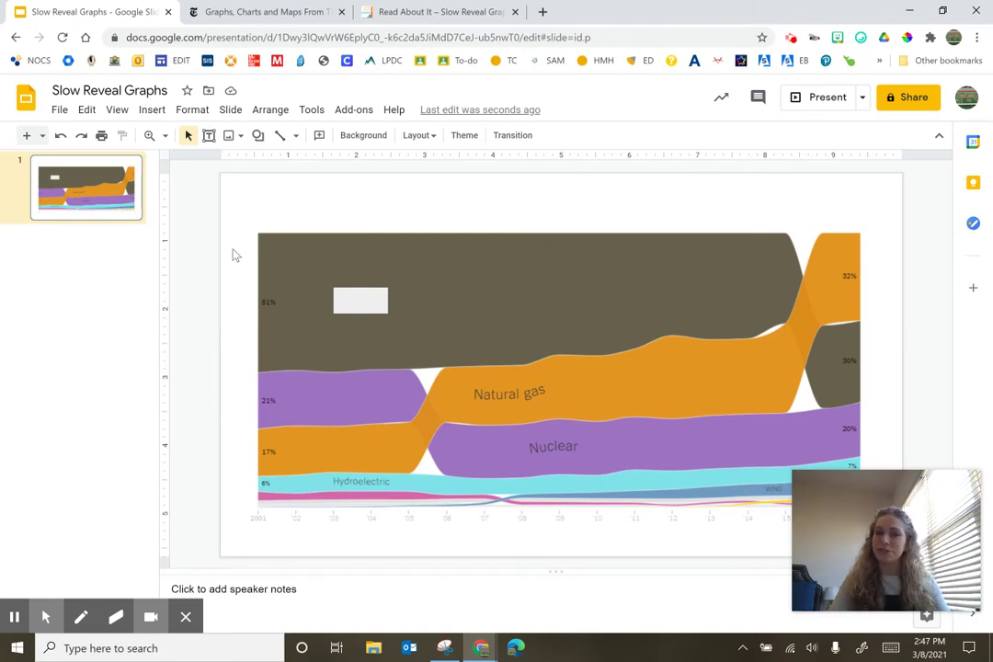
Duplicate the Coal cover rectangle and move the copy over the Natural gas label.
click(377, 299)
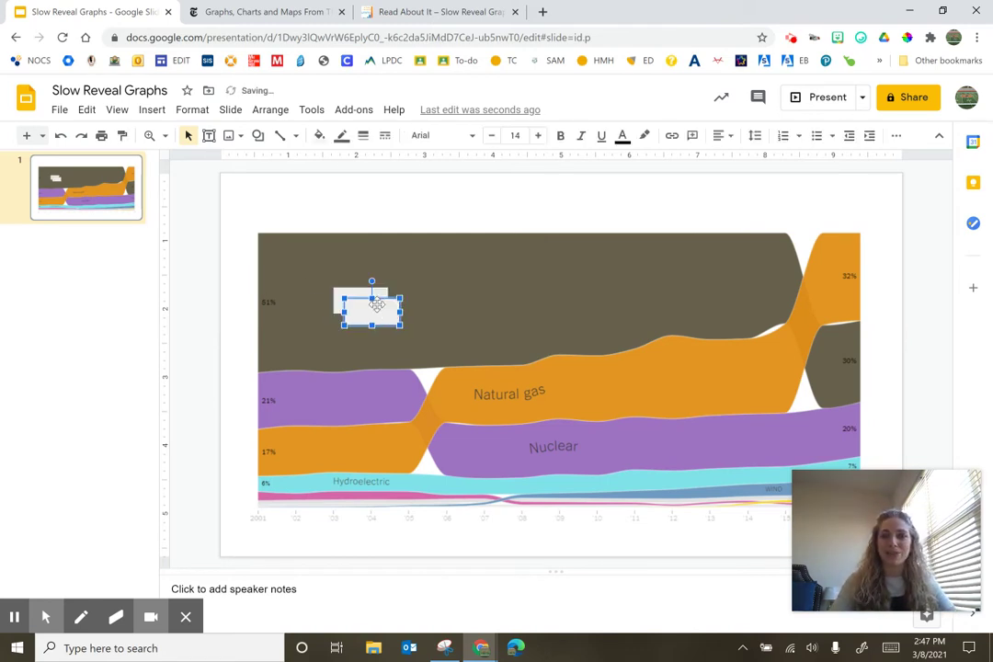
key(ctrl+d)
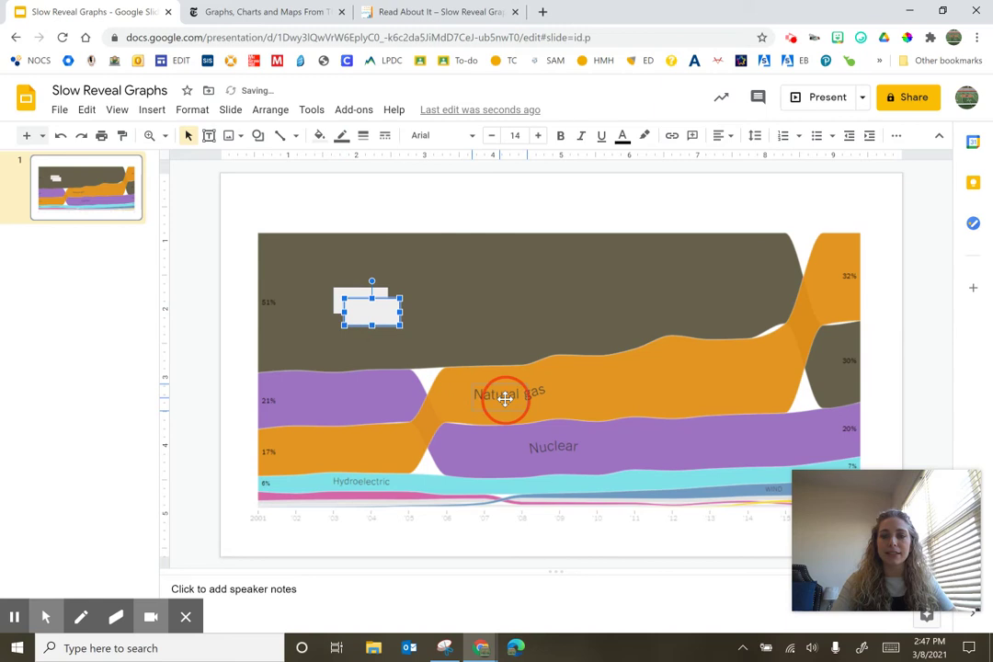
drag(500, 395, 362, 489)
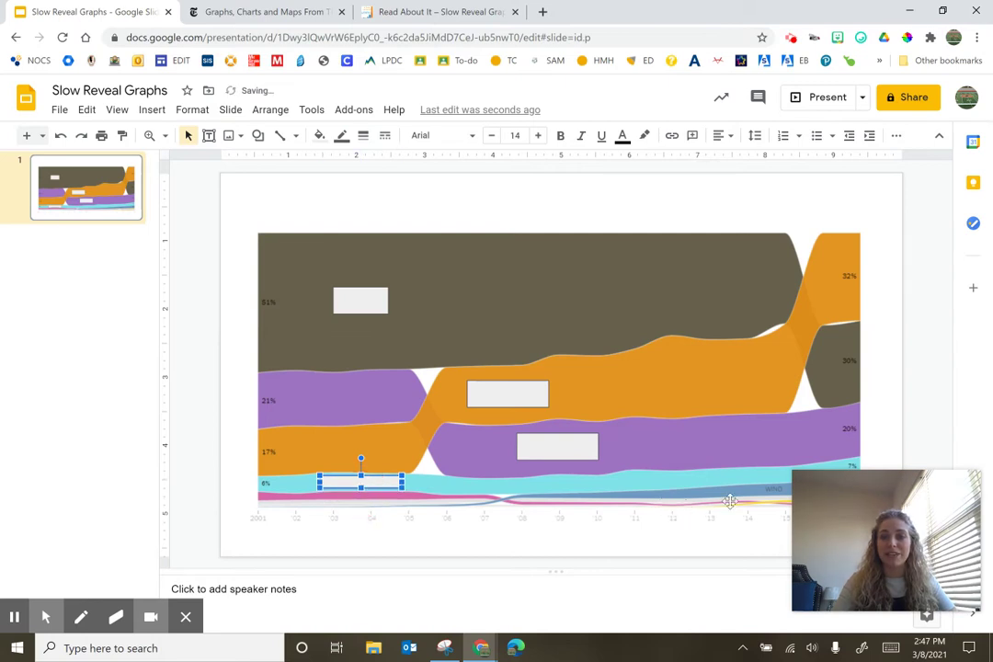
Place cover boxes beside the 6% label and a narrower one near 2014.
drag(876, 492, 854, 228)
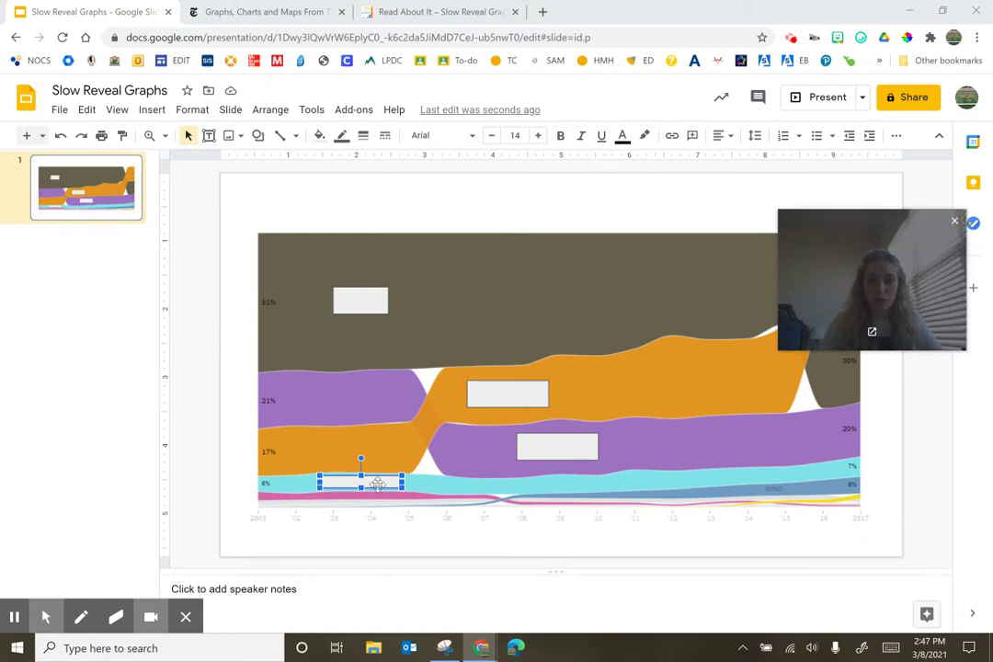
click(490, 505)
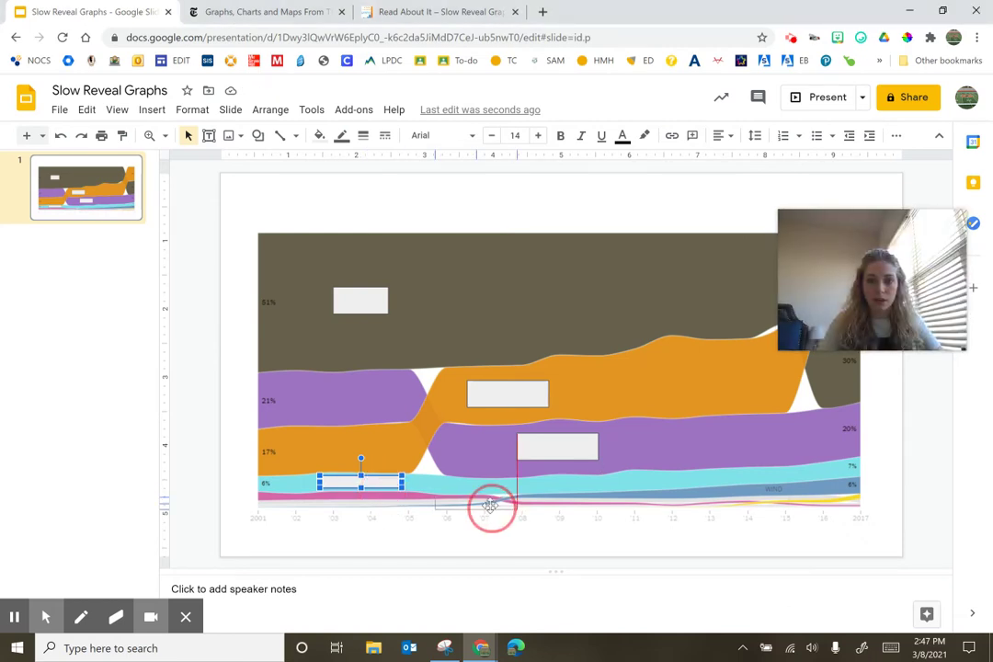
drag(488, 504, 756, 492)
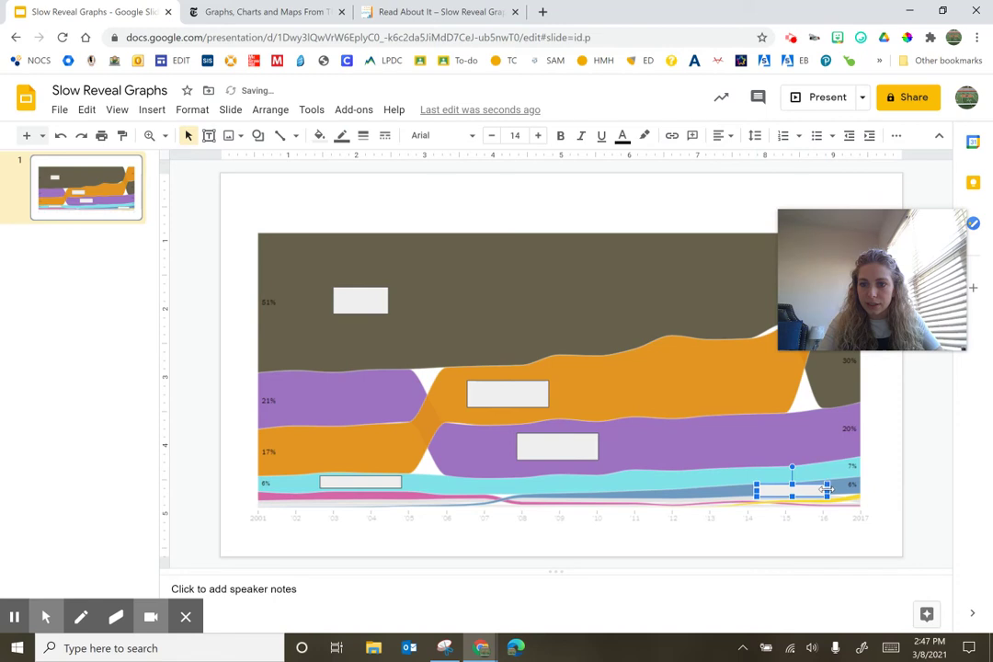
drag(828, 490, 798, 490)
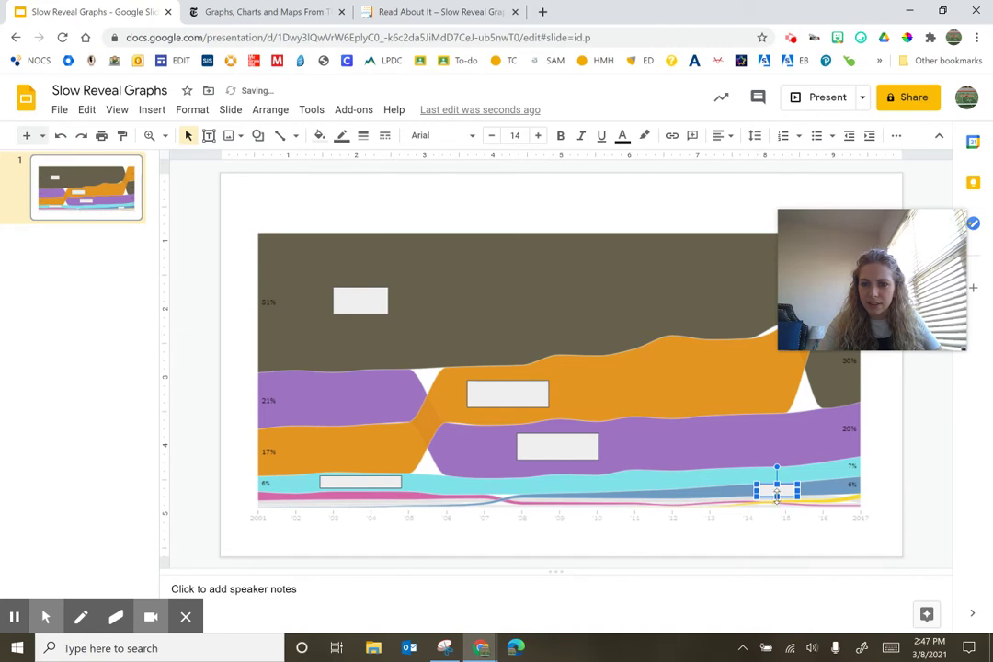
click(777, 494)
drag(777, 489, 777, 493)
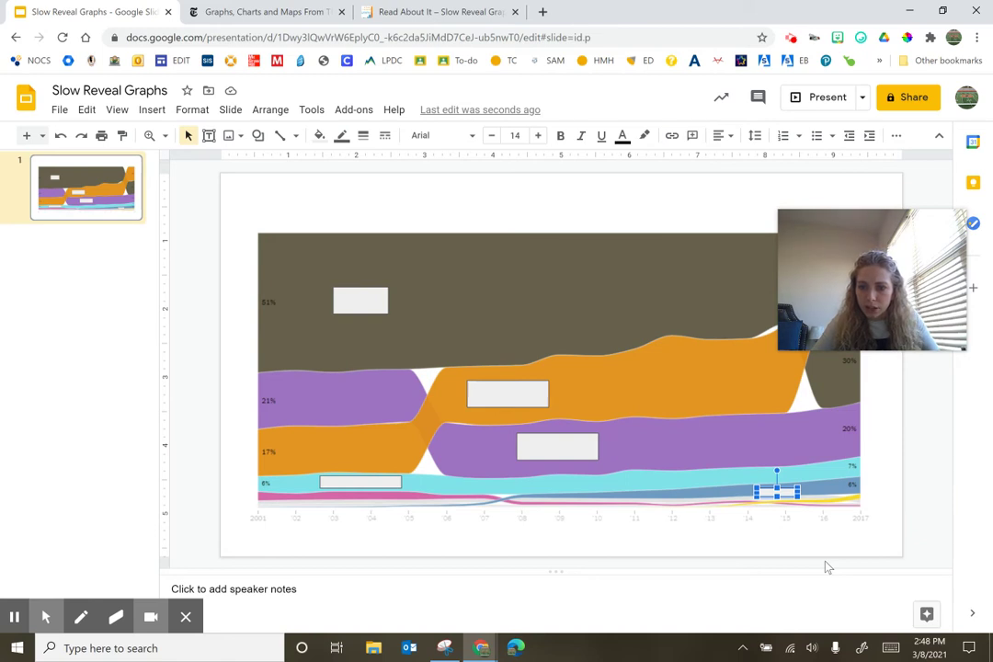
key(Up)
key(Up)
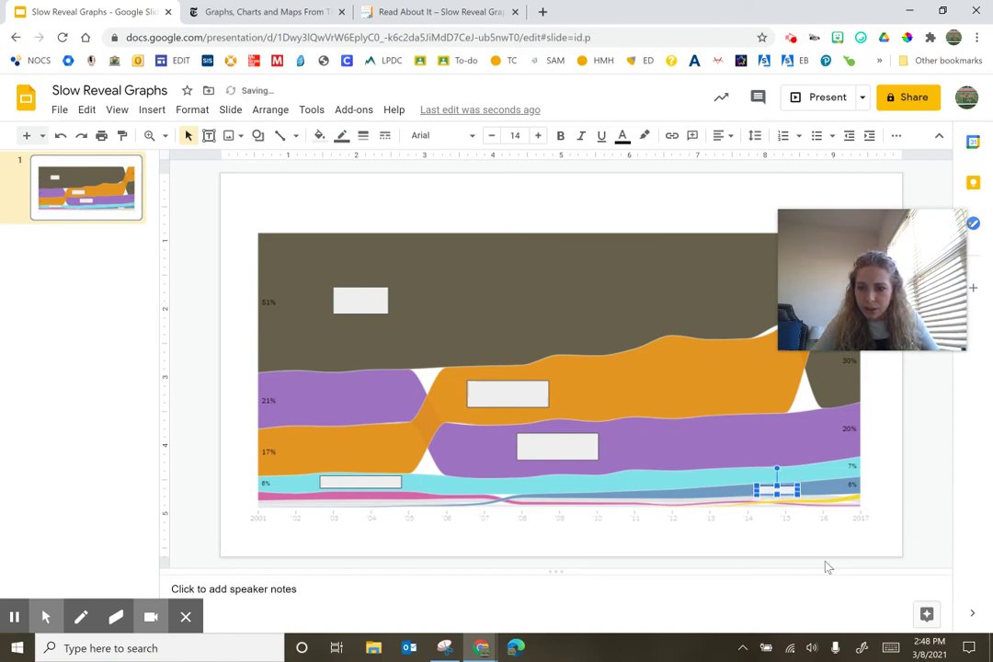
click(922, 526)
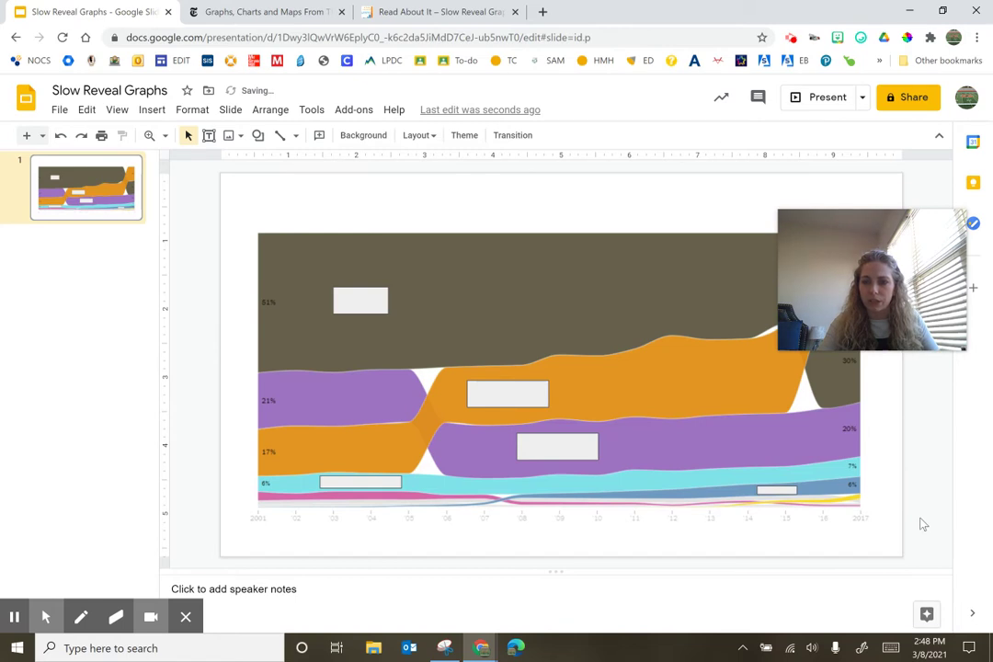
Select all five cover boxes and set their border colour to transparent.
click(786, 491)
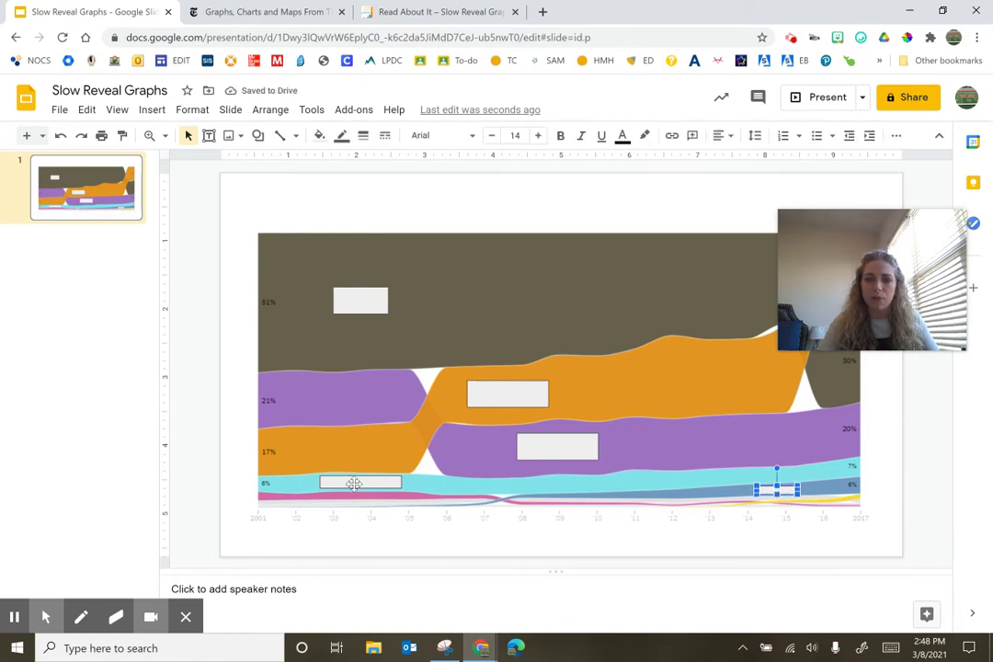
shift+click(354, 482)
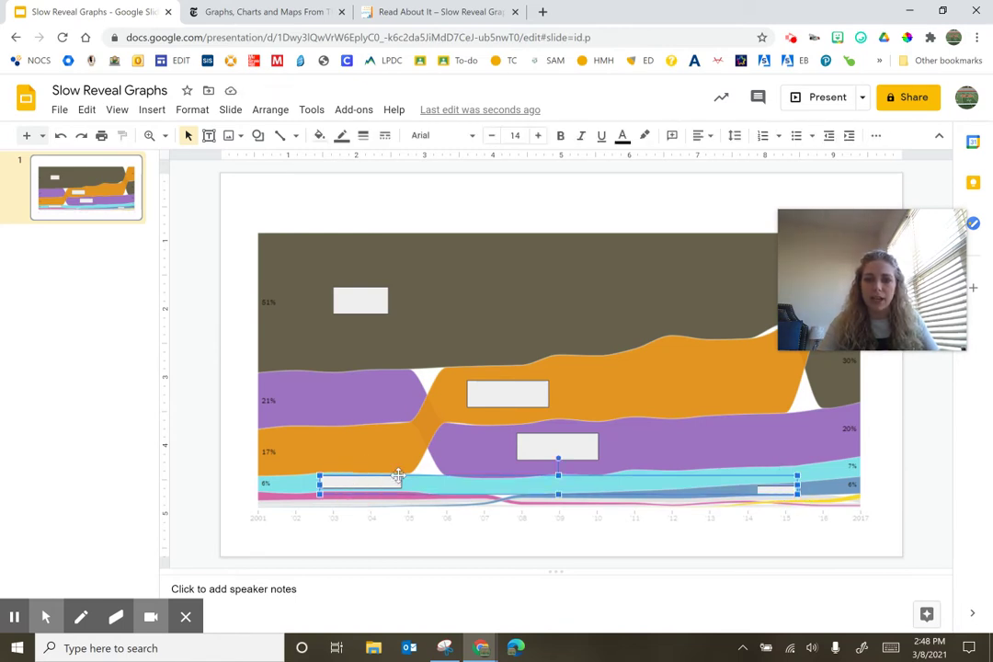
shift+click(542, 446)
shift+click(507, 394)
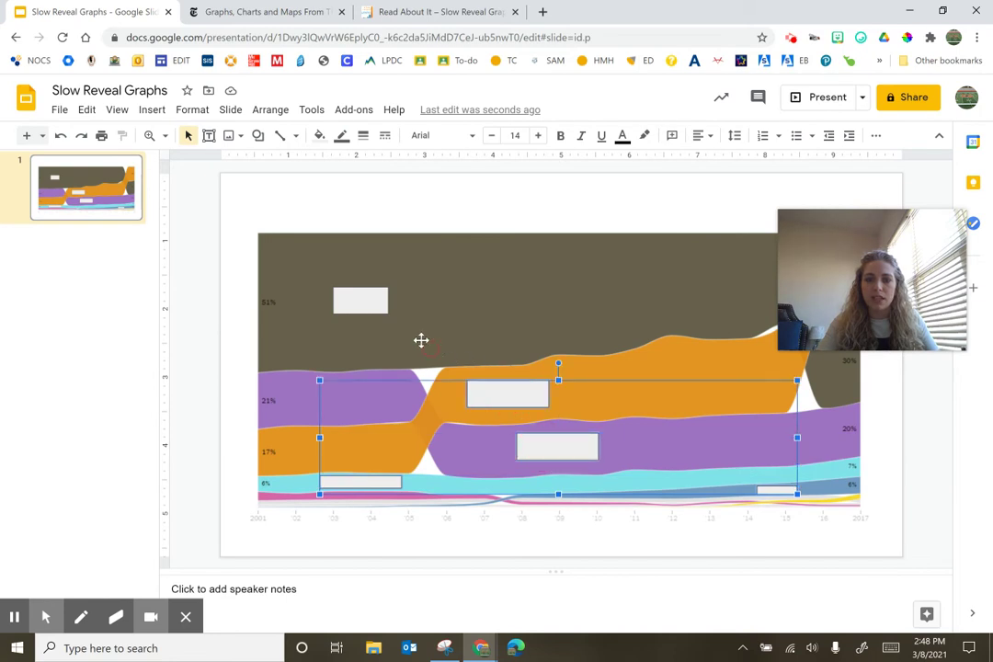
shift+click(371, 299)
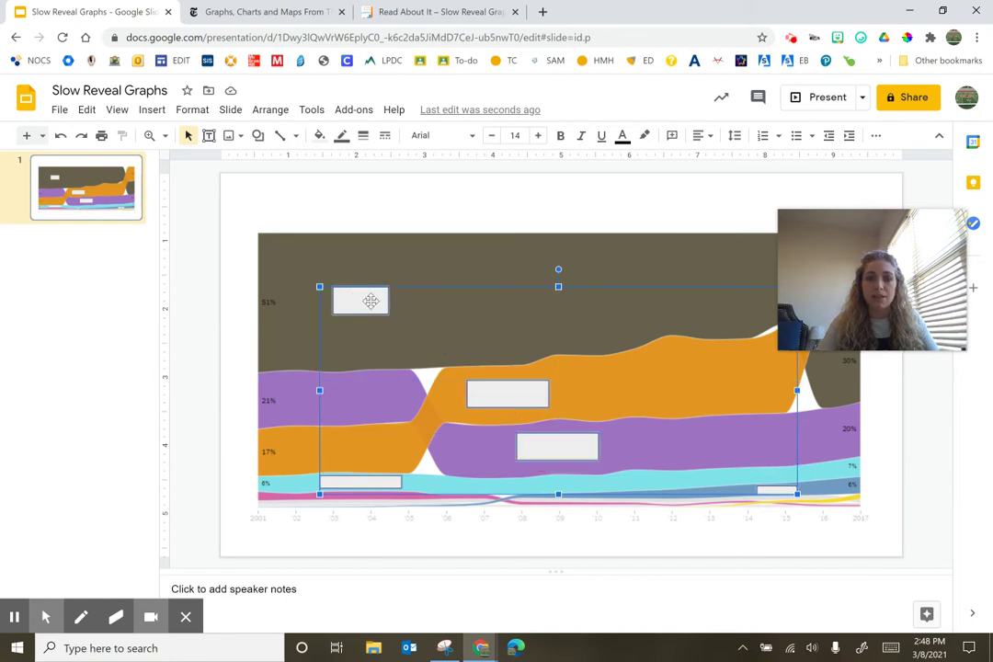
click(340, 135)
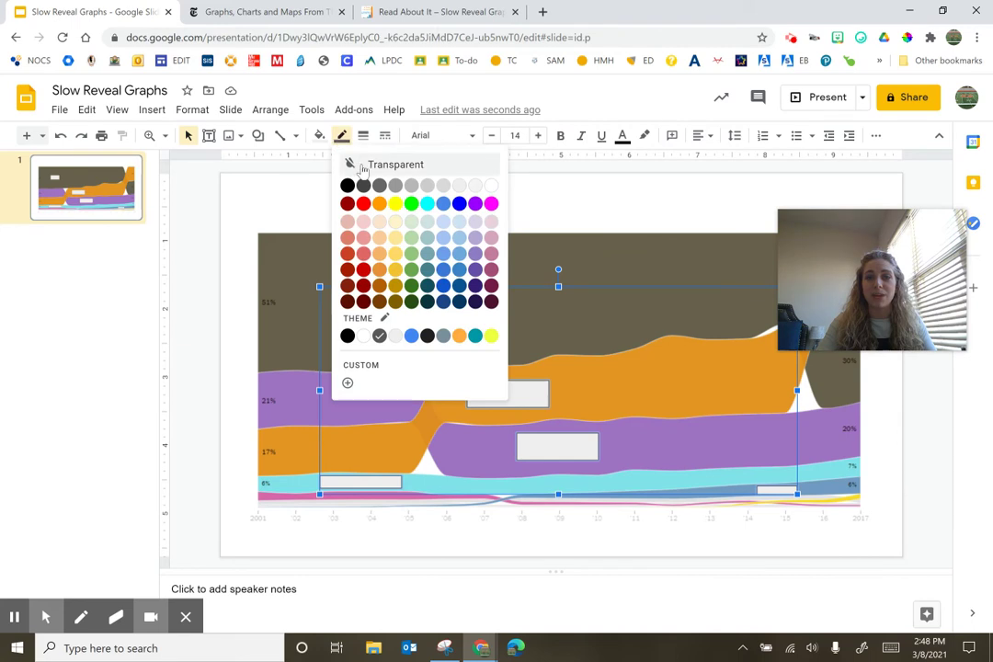
click(350, 161)
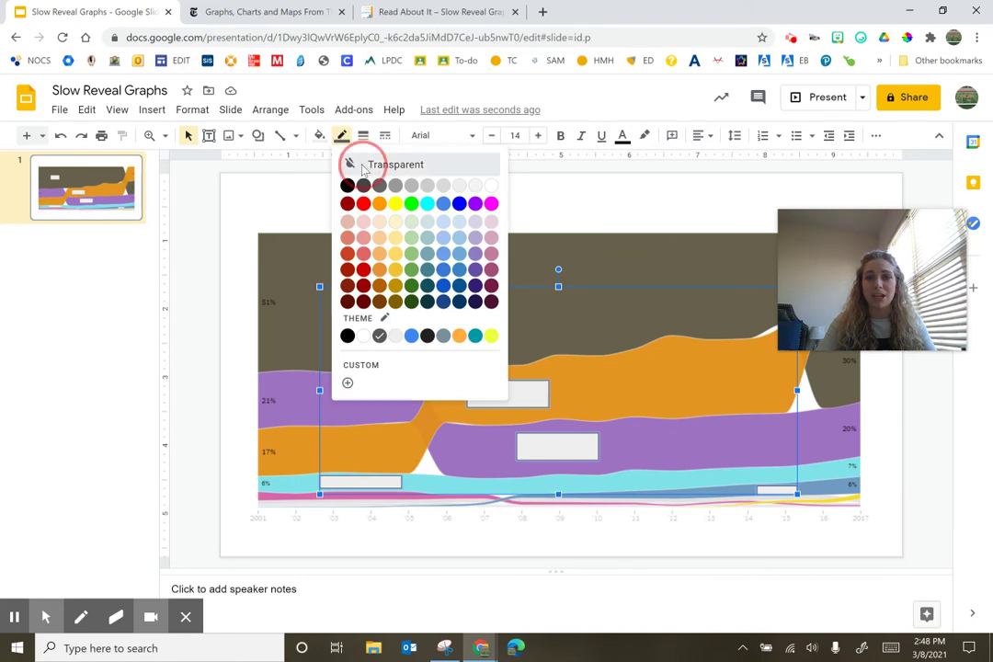
Sample the chart's brown band as hex 67614D with the ColorPick Eyedropper.
click(929, 517)
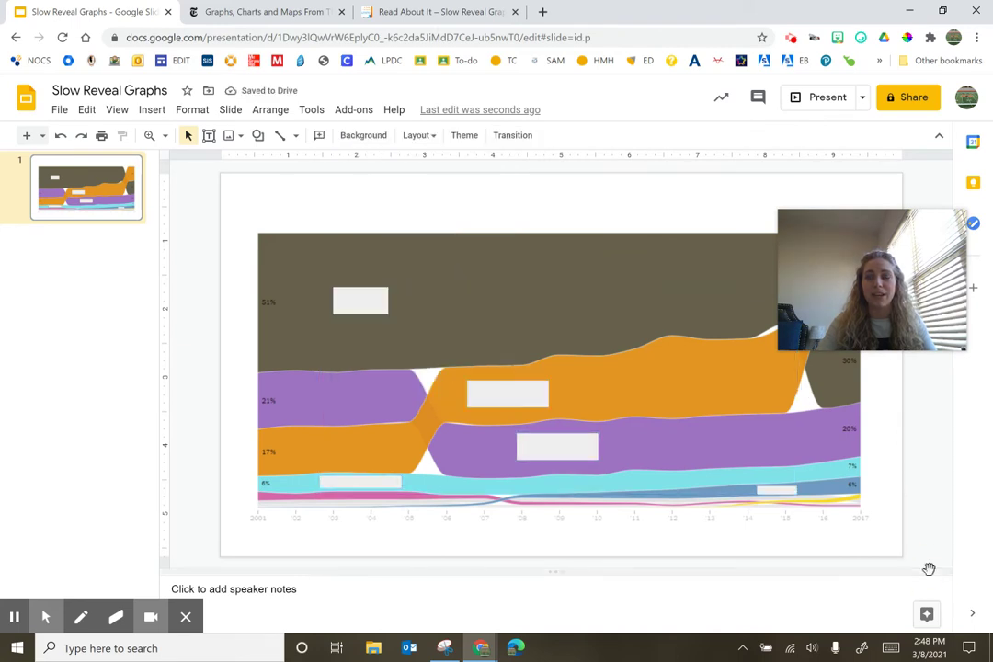
click(906, 38)
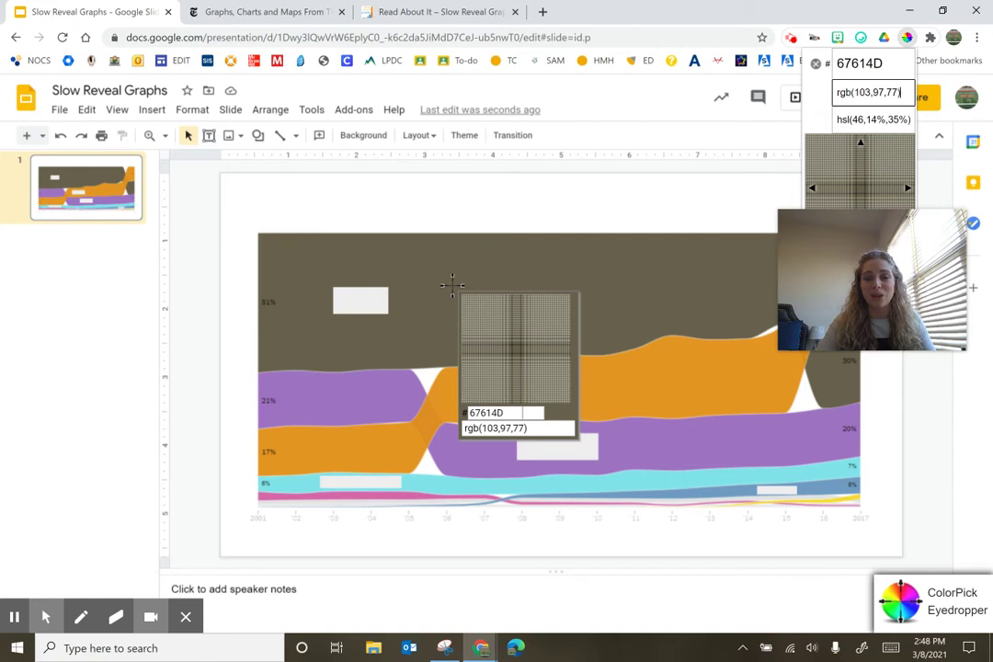
click(451, 285)
key(ctrl+c)
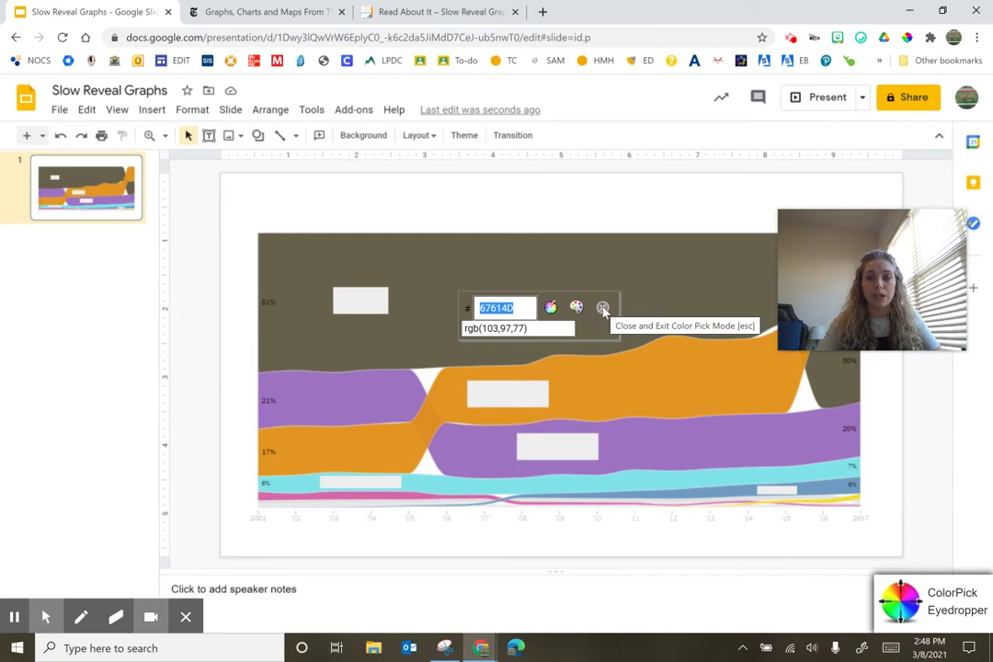
click(603, 309)
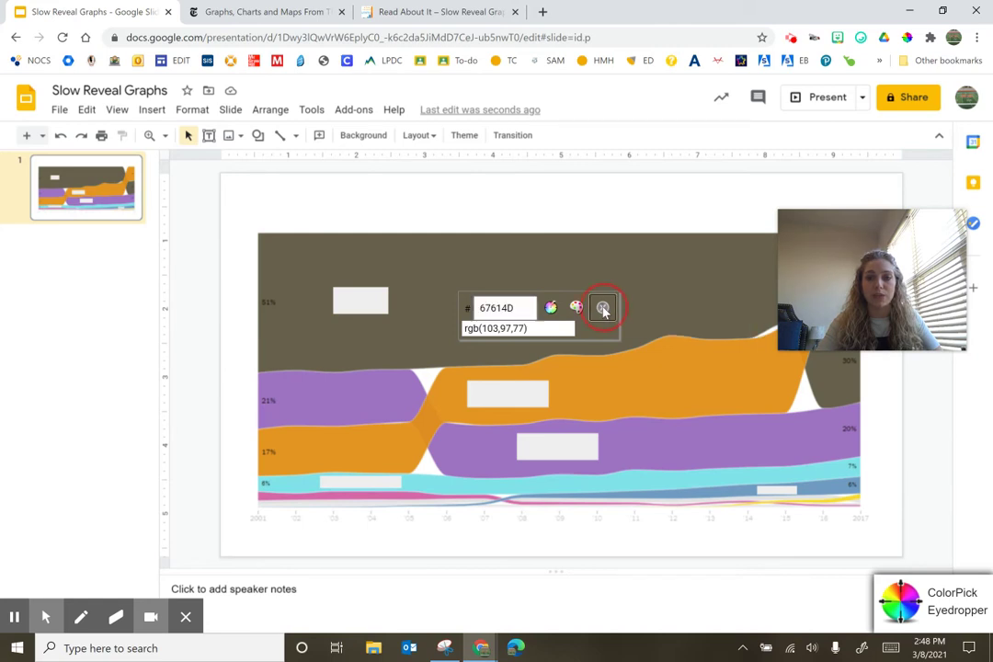
Fill the top box in the brown band with custom colour 67614D.
click(370, 300)
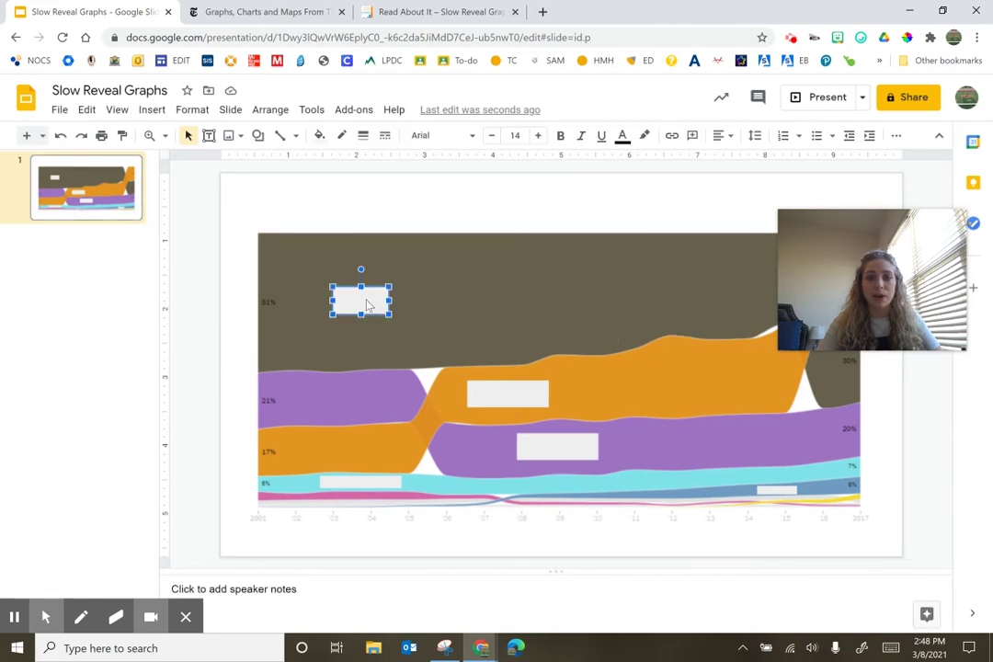
click(319, 136)
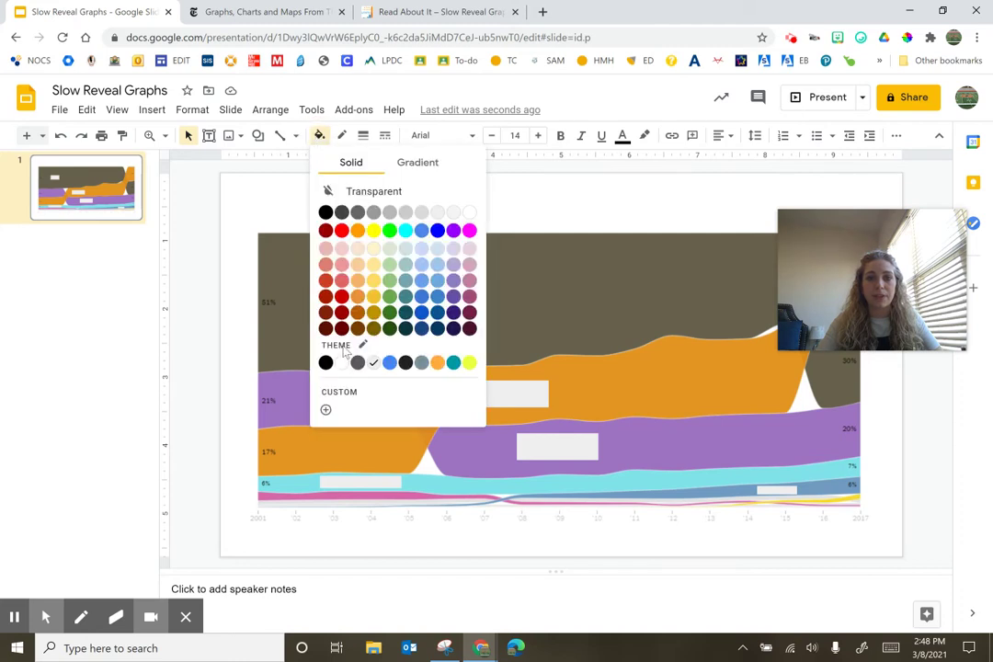
click(326, 406)
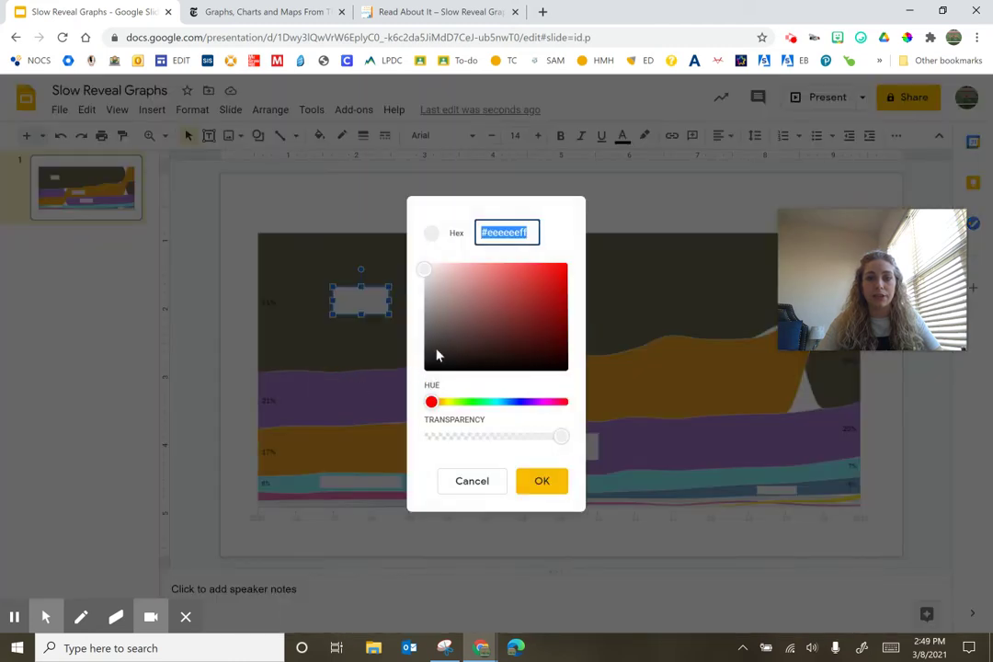
key(ctrl+v)
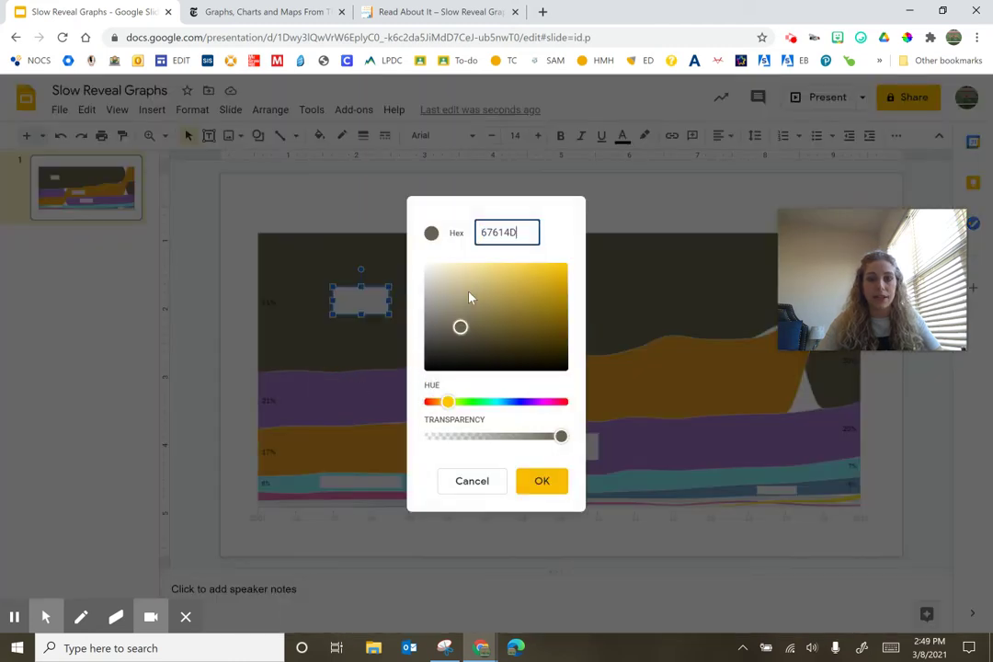
click(539, 481)
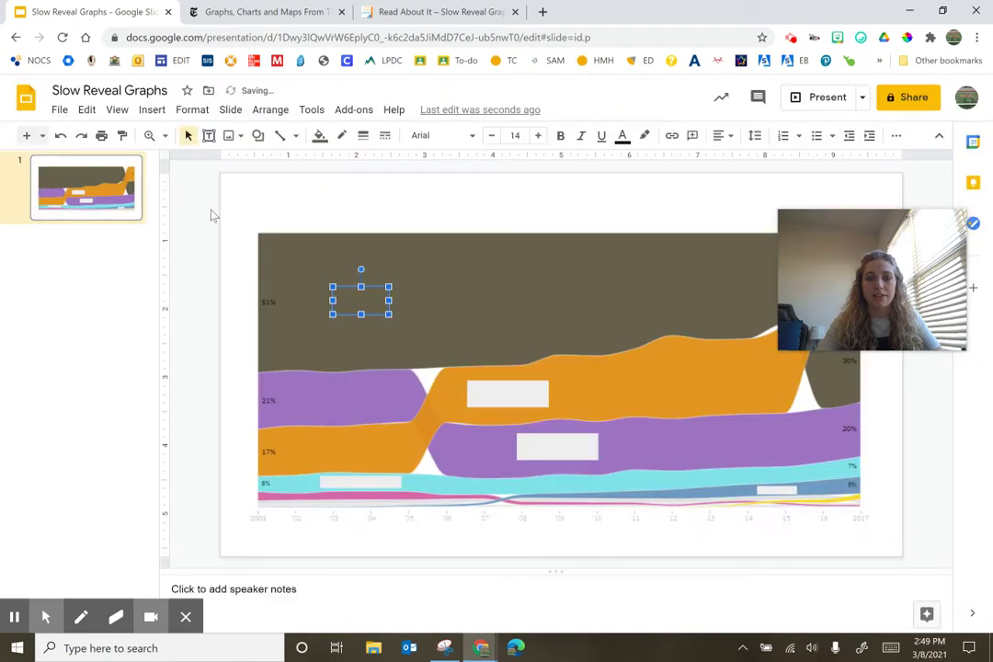
click(230, 239)
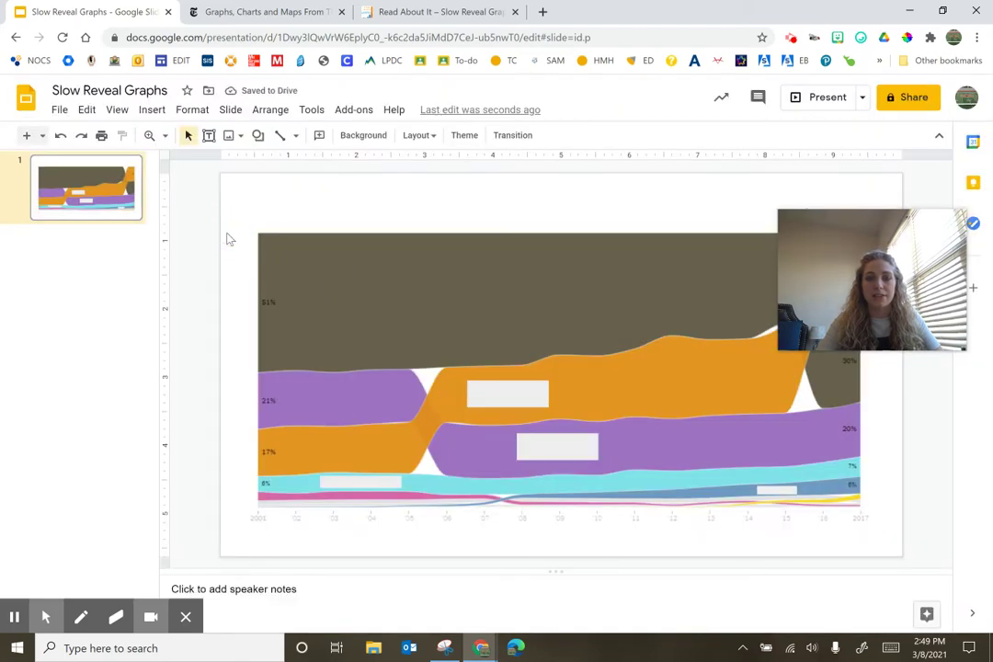
Sample the orange band's colour with the eyedropper.
click(525, 398)
click(319, 135)
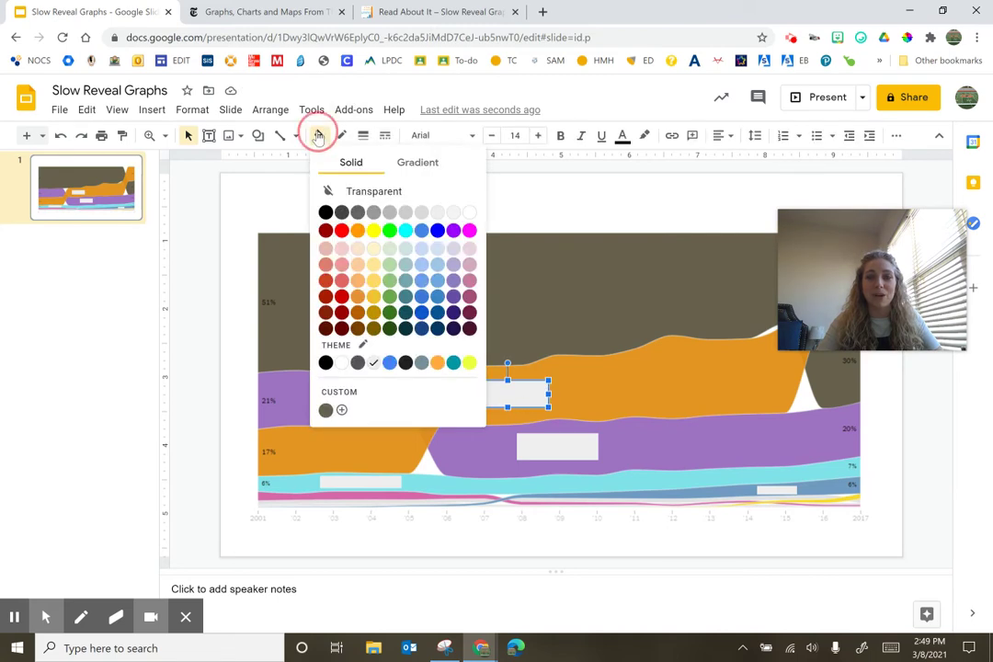
click(341, 410)
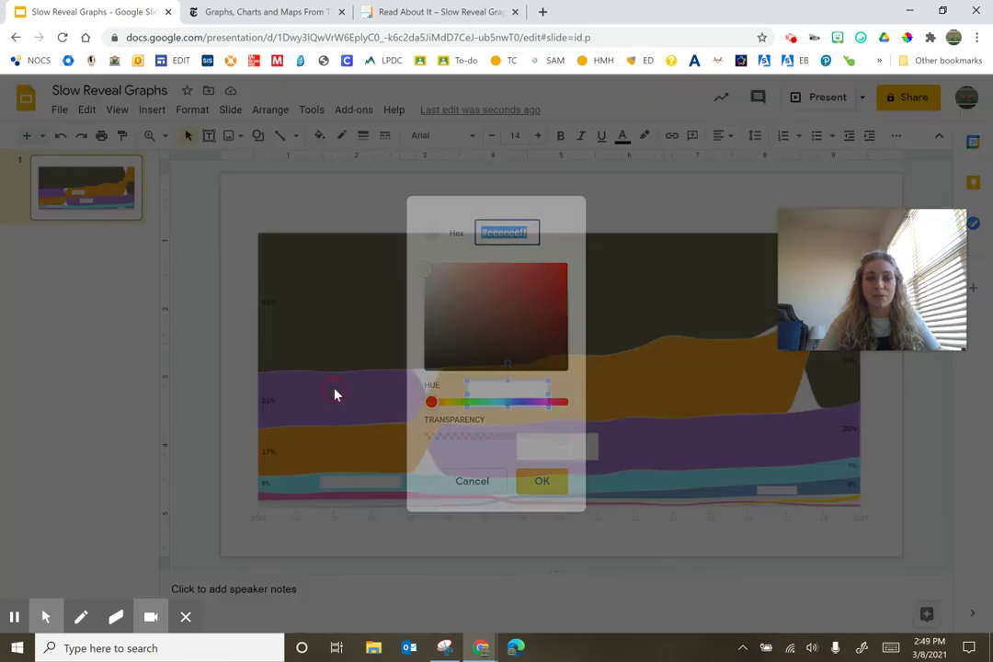
click(492, 482)
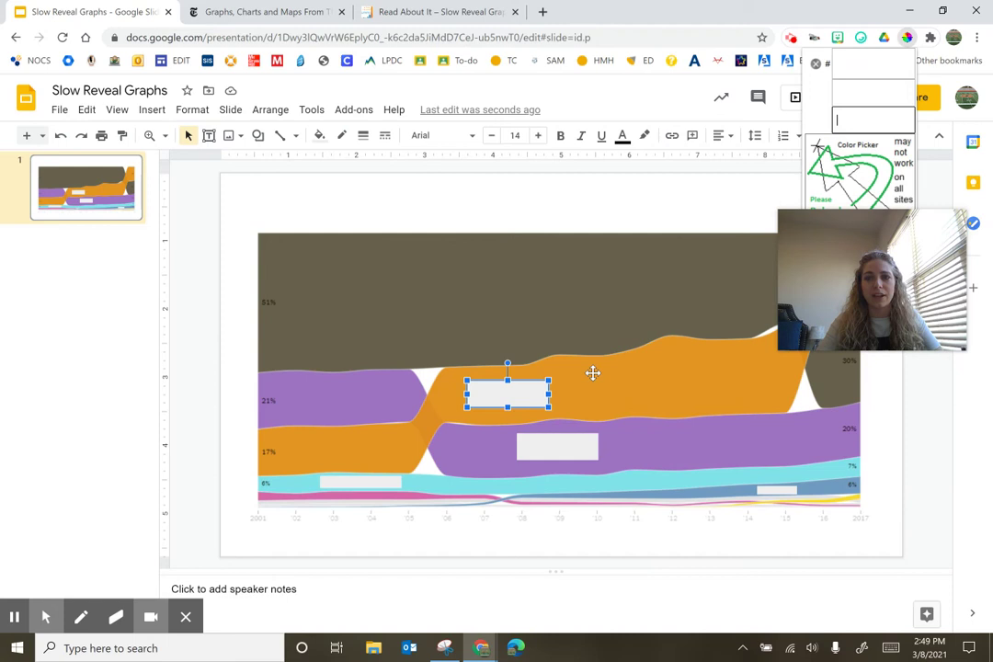
click(584, 379)
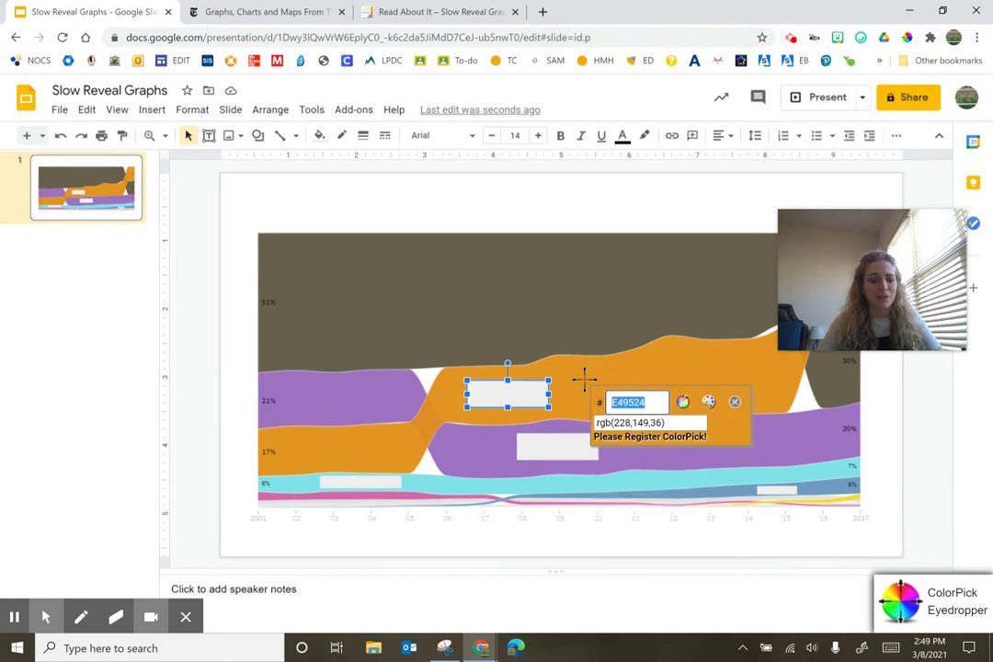
click(735, 402)
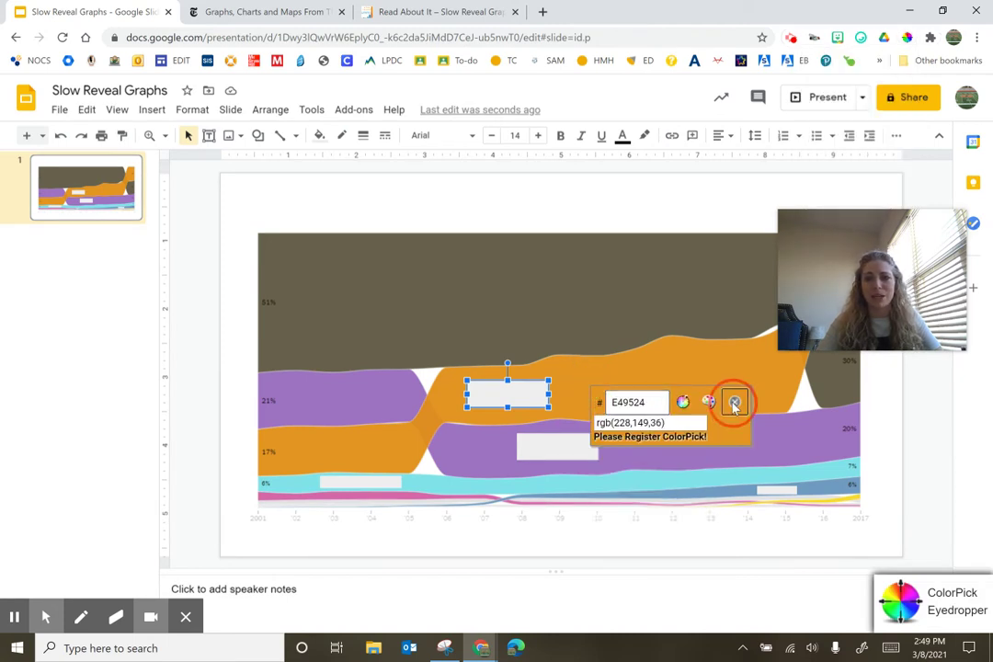
Fill the orange-band box with custom colour E49524, then select the purple-band box for sampling.
click(506, 387)
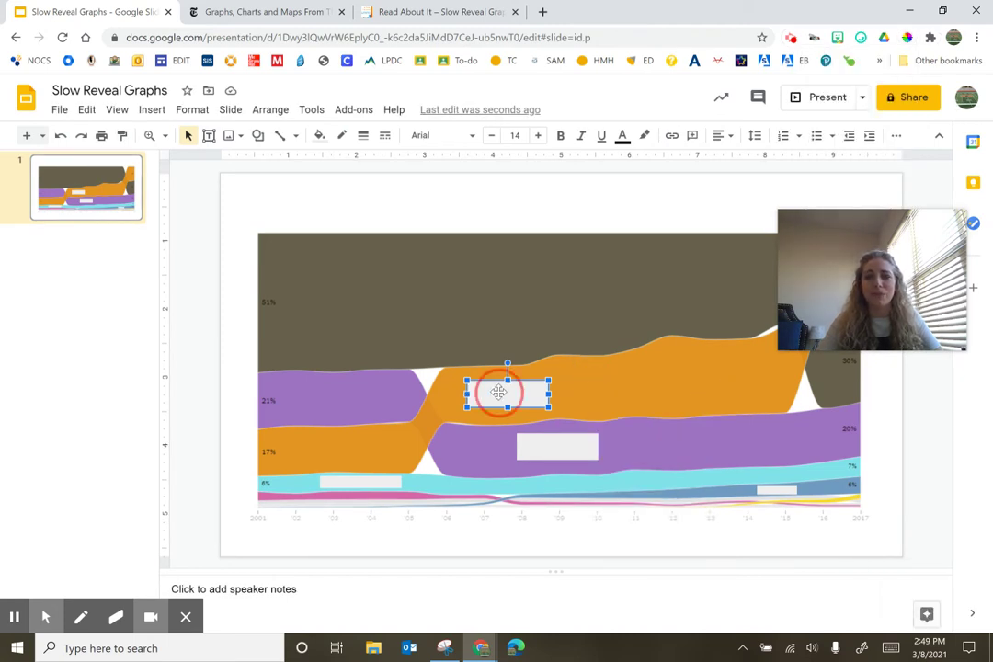
click(319, 135)
click(341, 409)
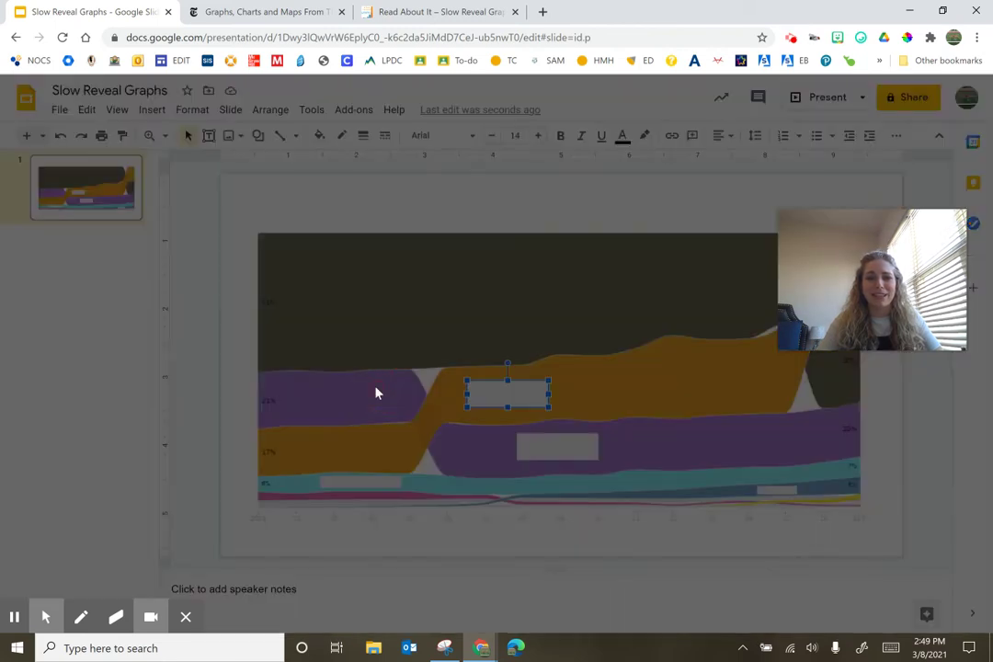
text(E49524)
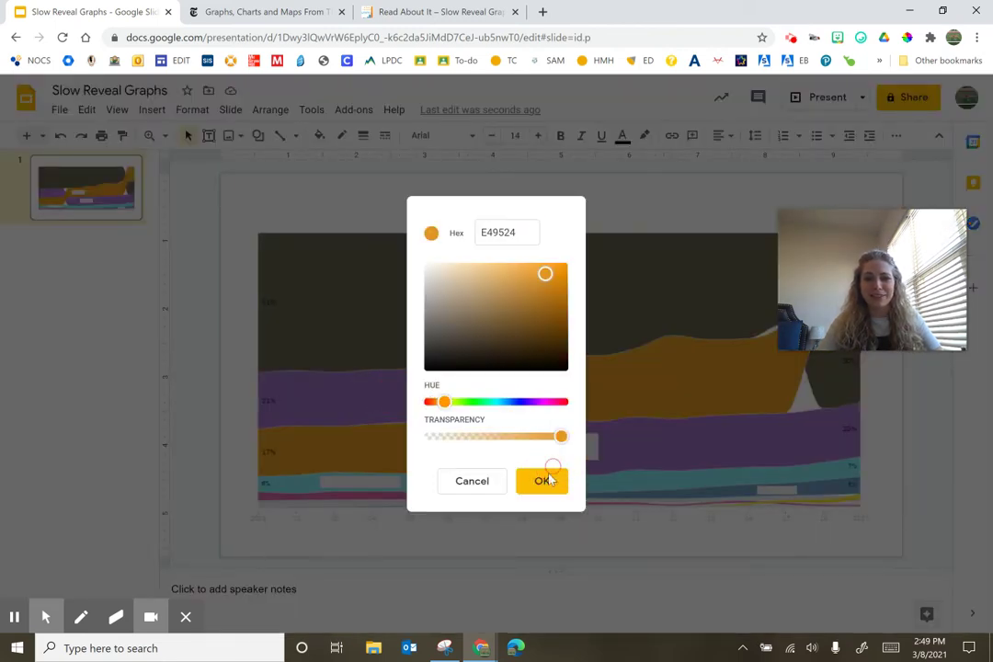
click(544, 479)
click(561, 447)
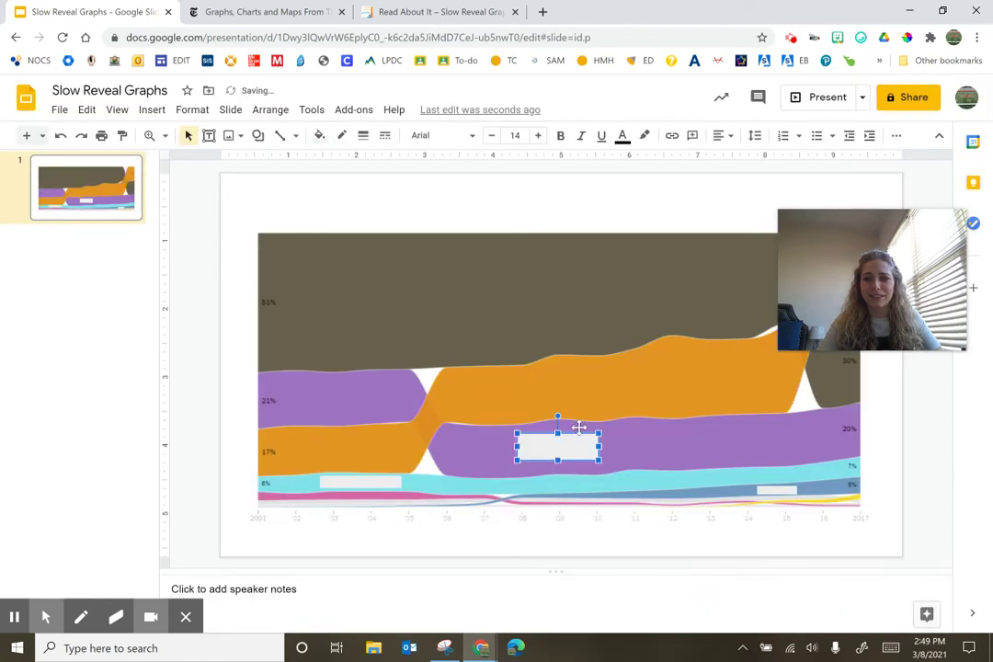
click(907, 38)
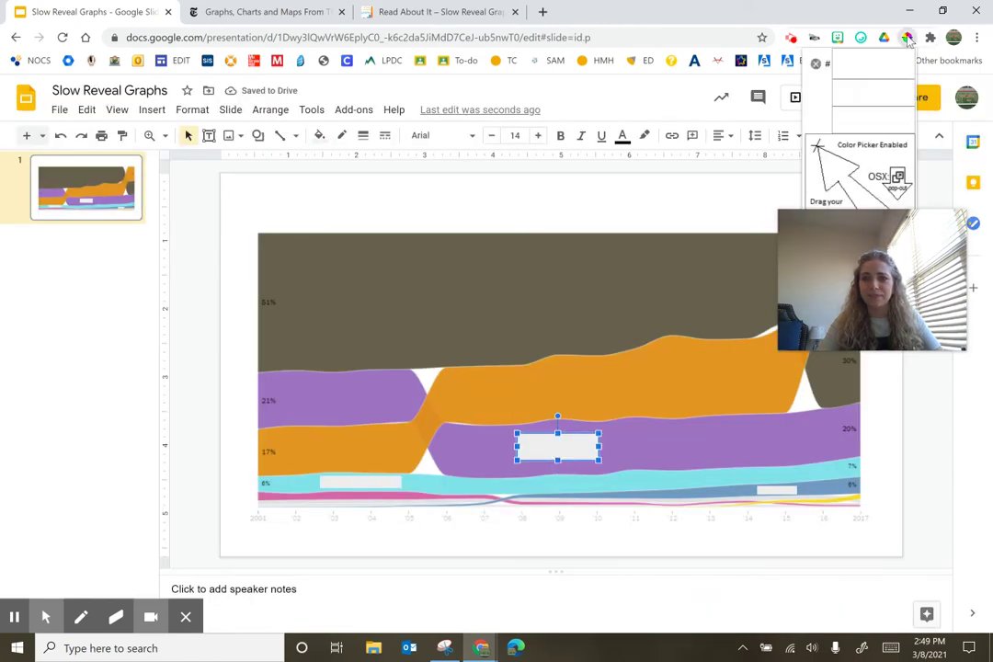
Sample the purple band with ColorPick and fill its cover box with custom hex 9E71C2.
click(655, 440)
key(ctrl+c)
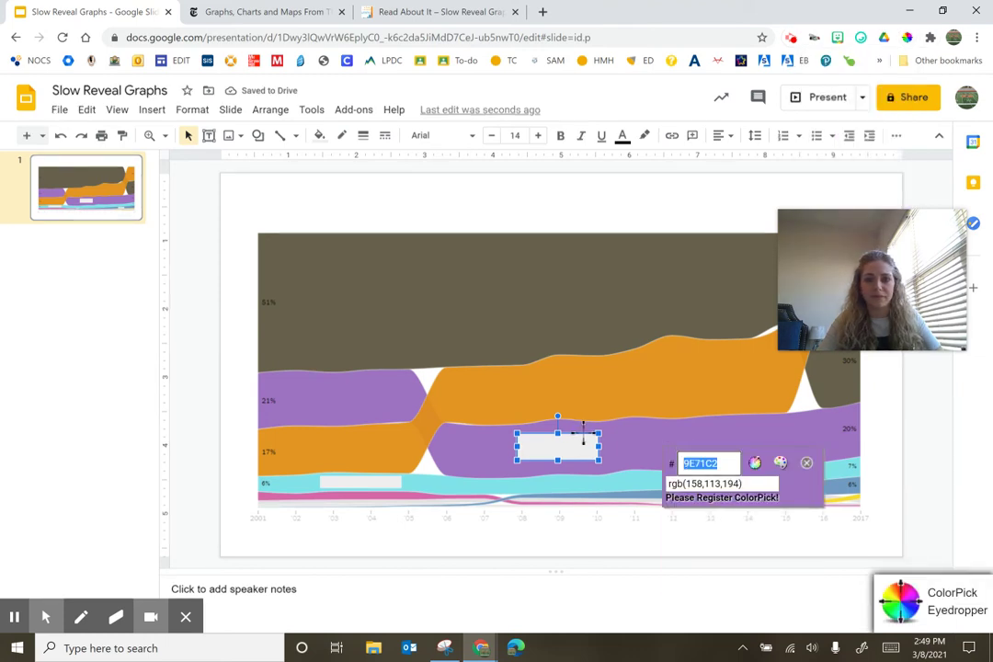
click(806, 466)
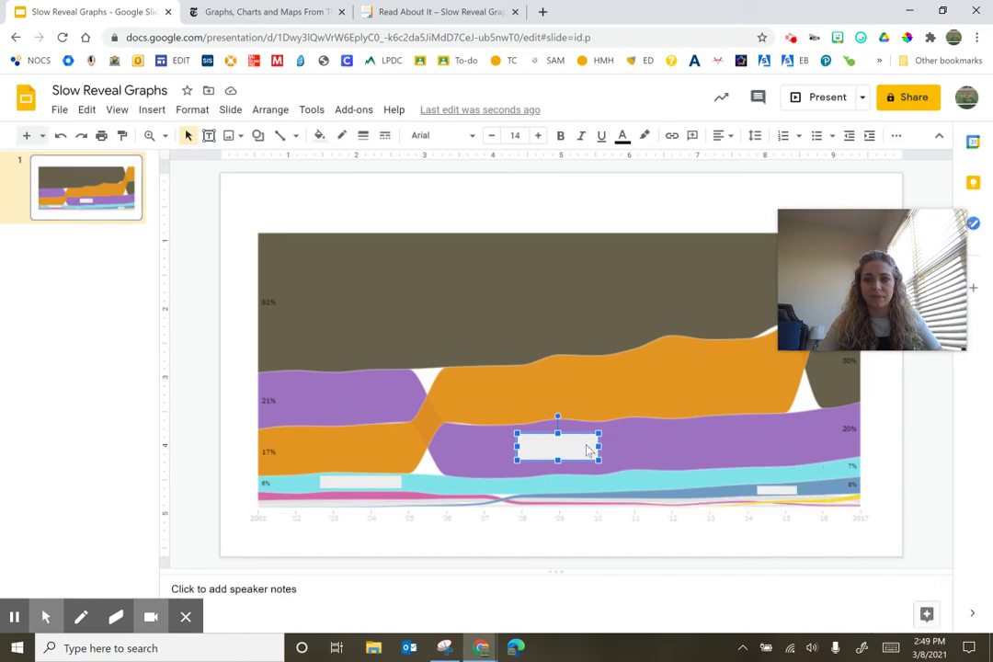
click(319, 136)
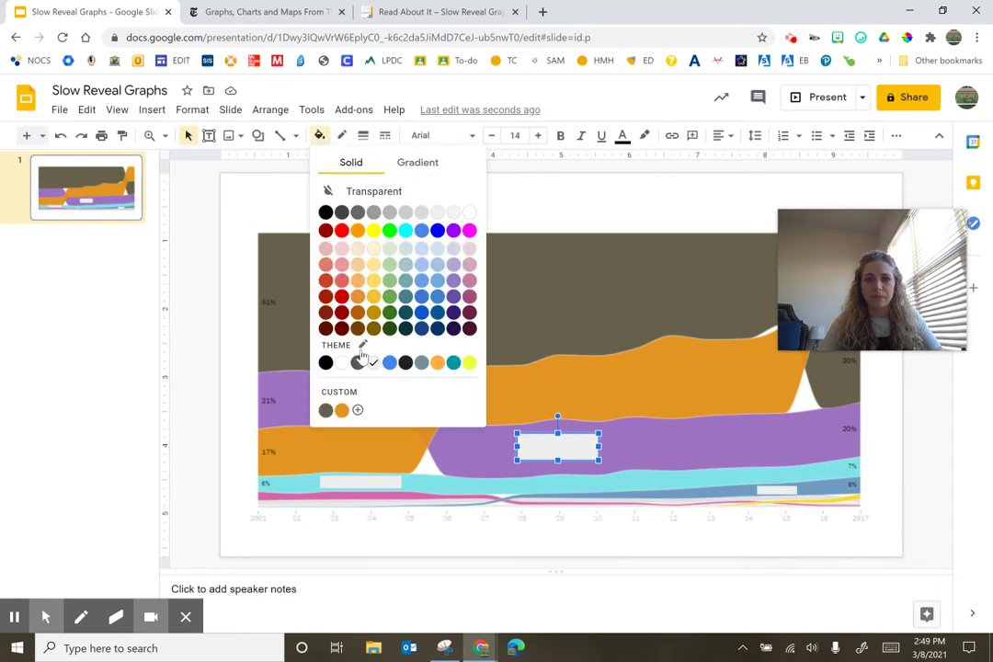
click(357, 408)
key(ctrl+v)
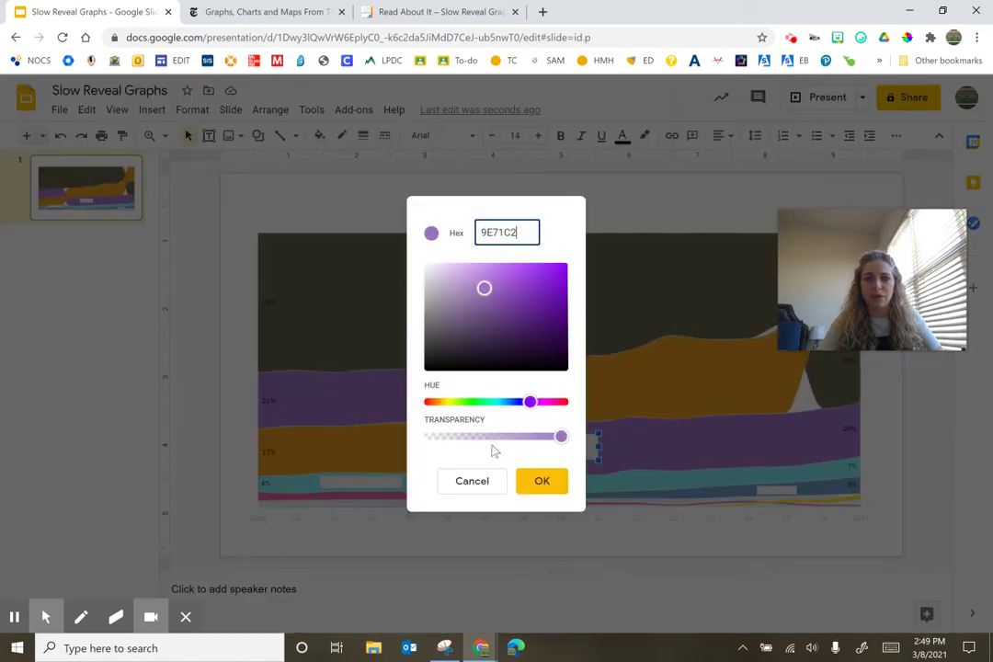
click(542, 485)
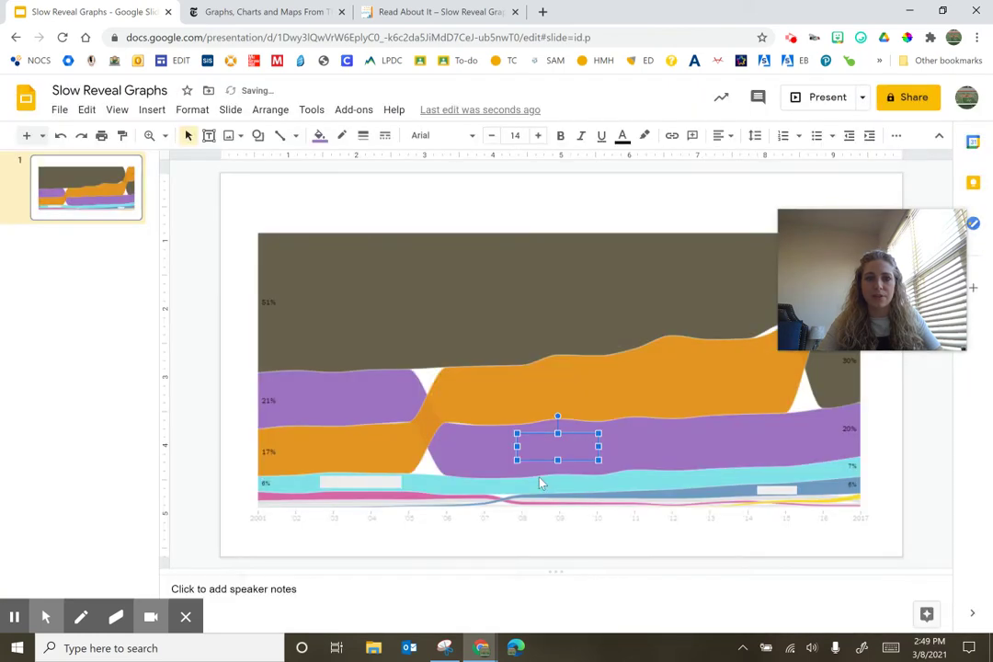
click(373, 482)
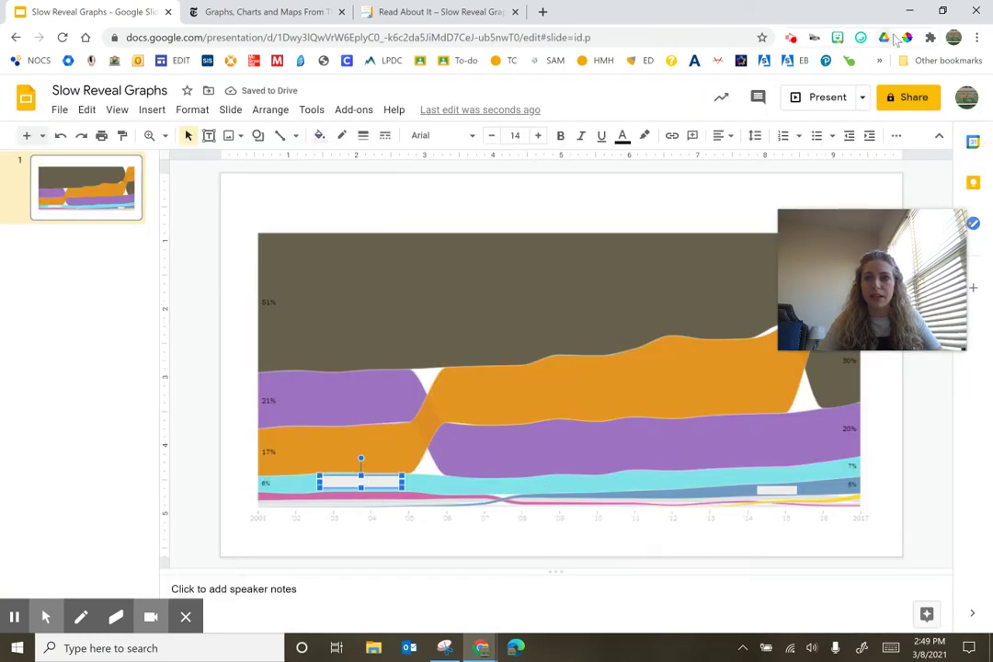
Sample the cyan band with ColorPick and fill its grey cover box with custom hex 81E3EA.
click(907, 37)
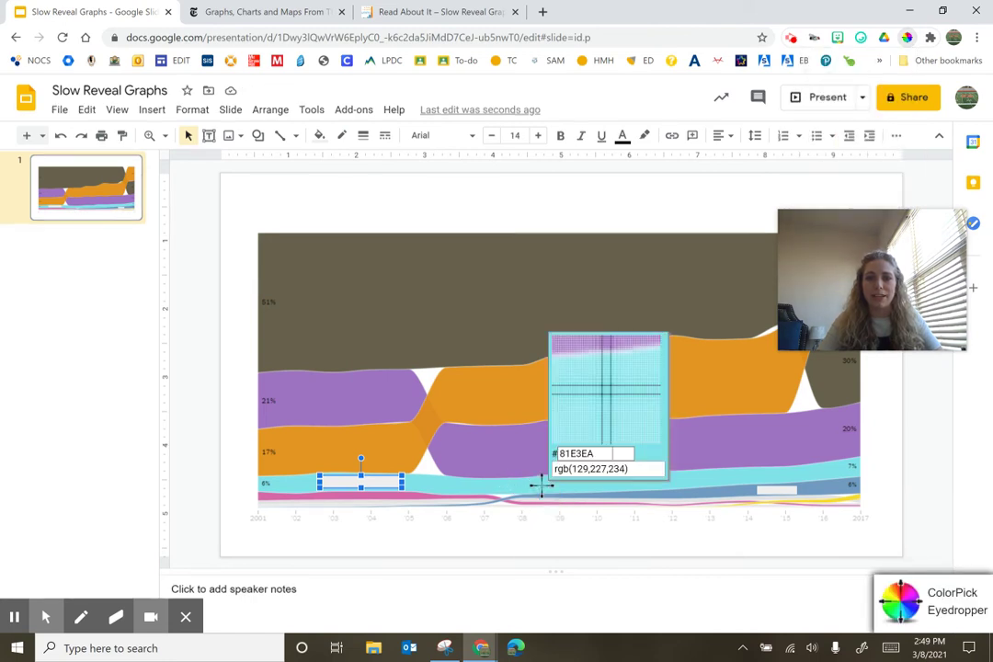
click(542, 488)
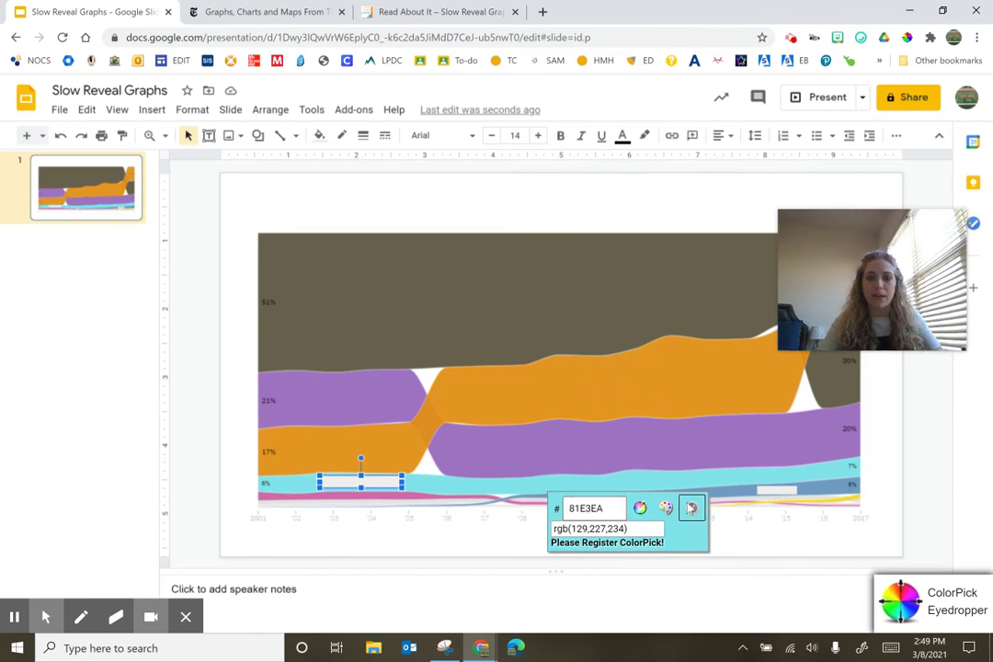
click(692, 509)
click(320, 135)
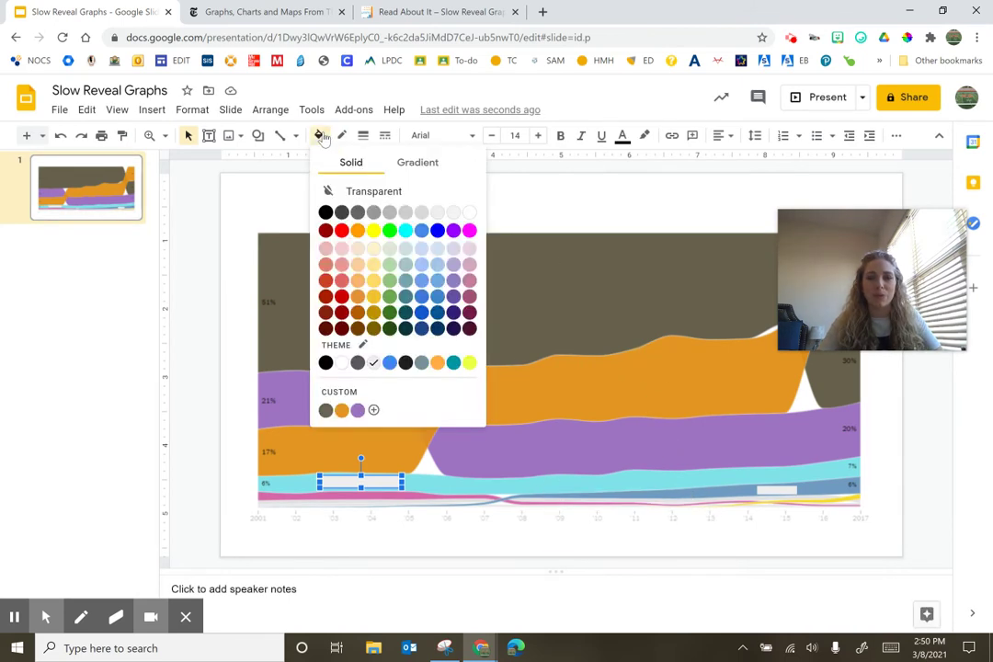
click(374, 411)
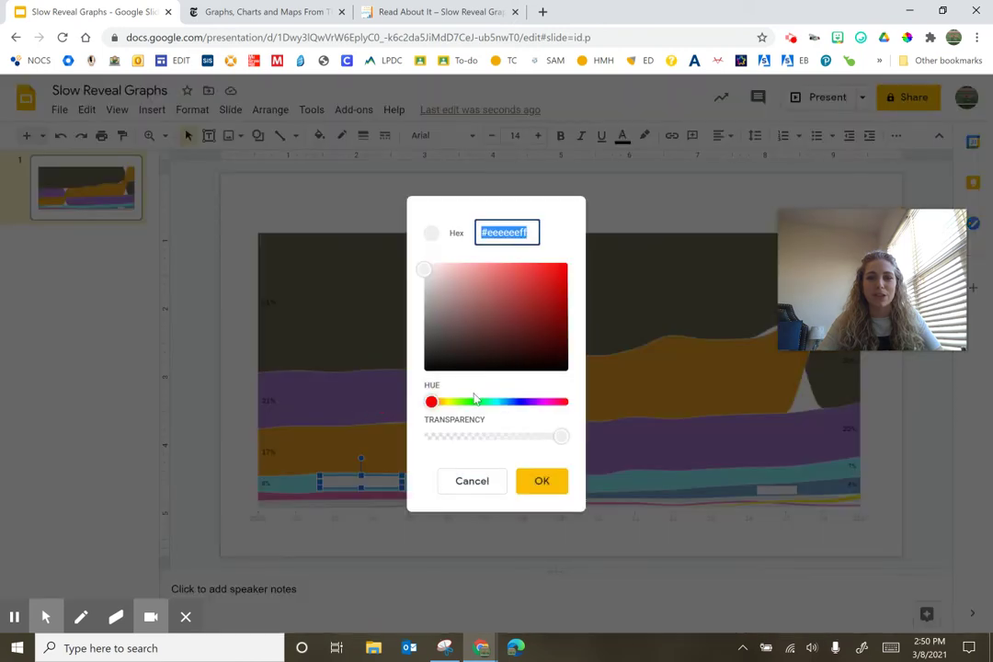
text(81E3EA)
click(543, 485)
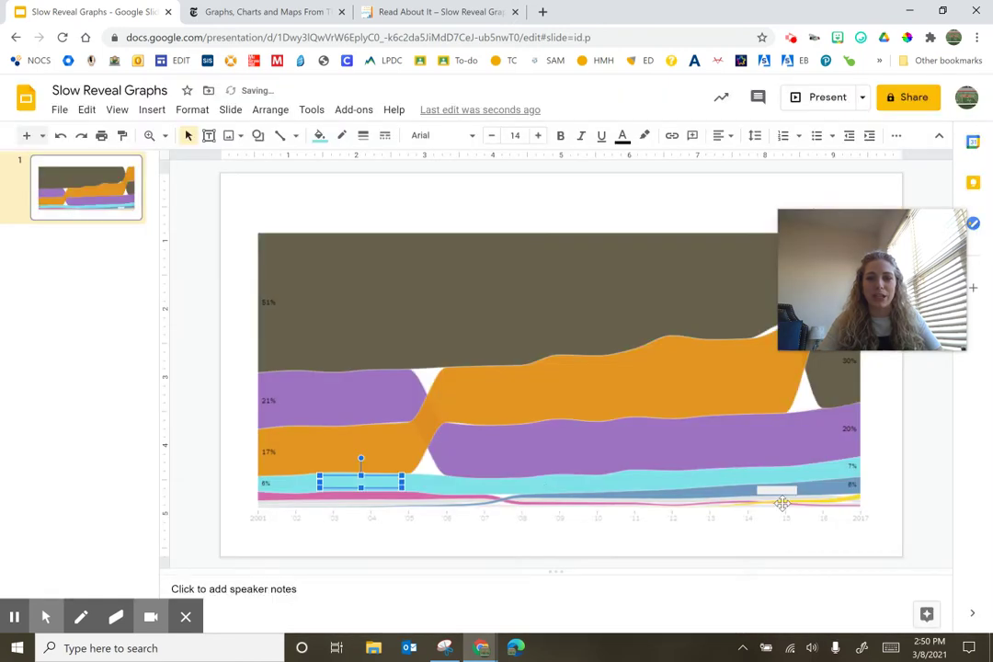
click(777, 493)
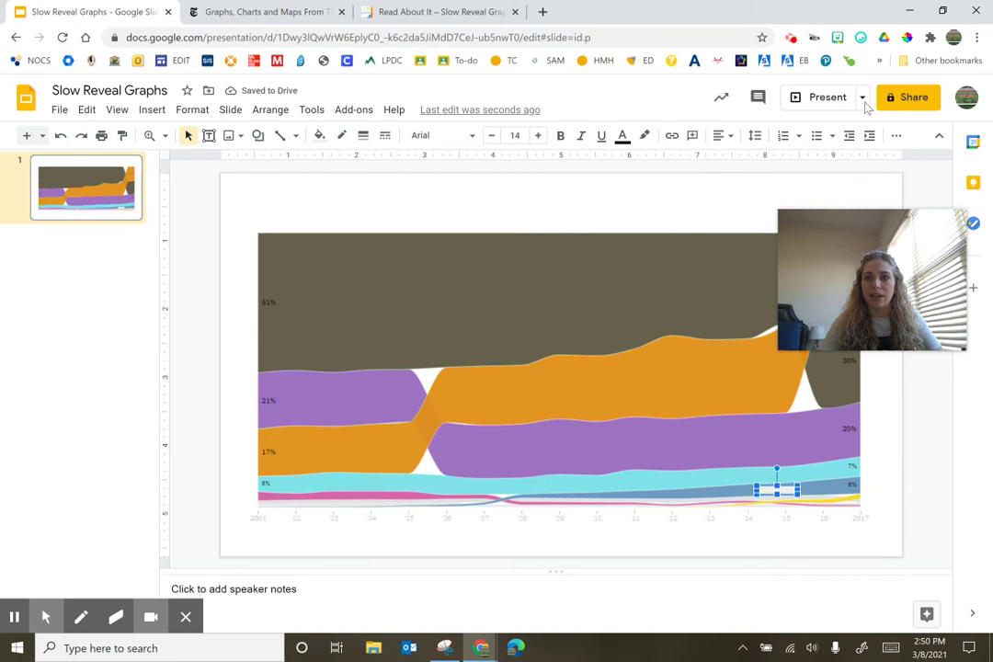
Sample the blue-grey band and fill the small cover box near 2015 with 719BC3.
click(906, 38)
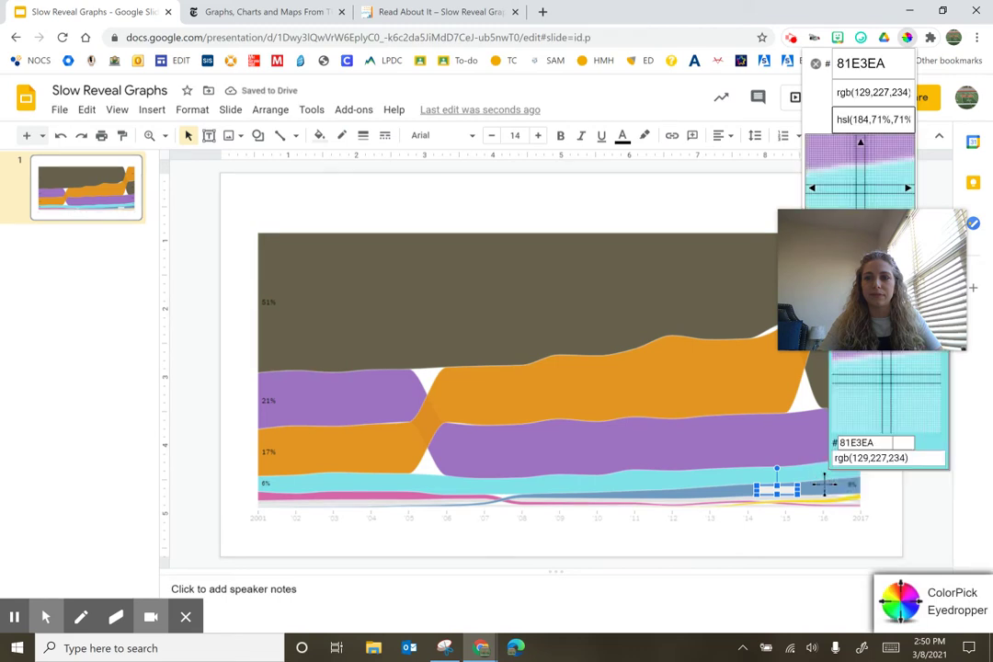
click(813, 475)
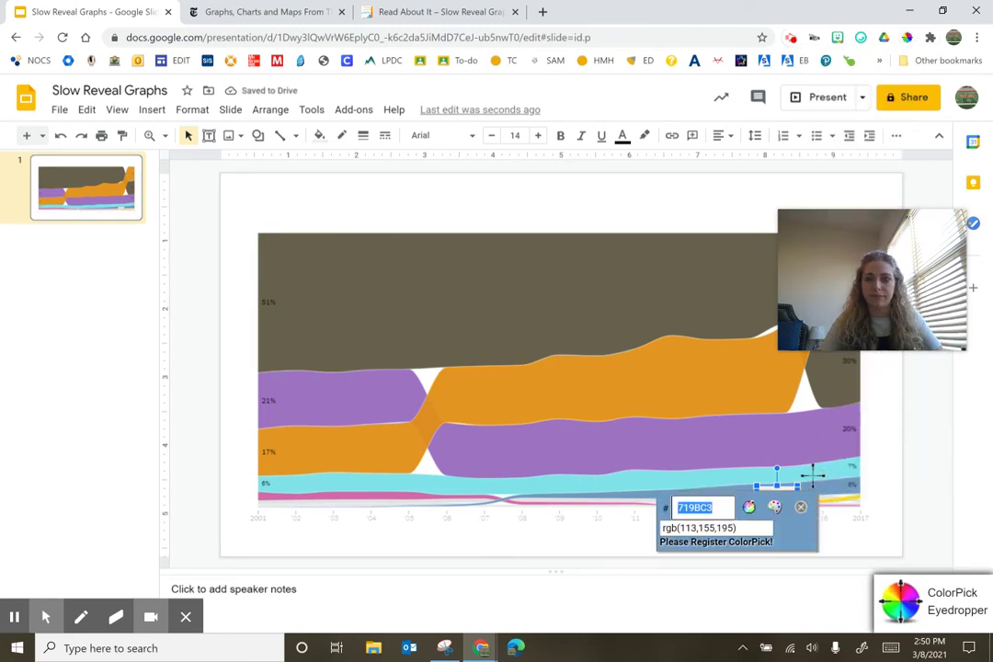
click(801, 506)
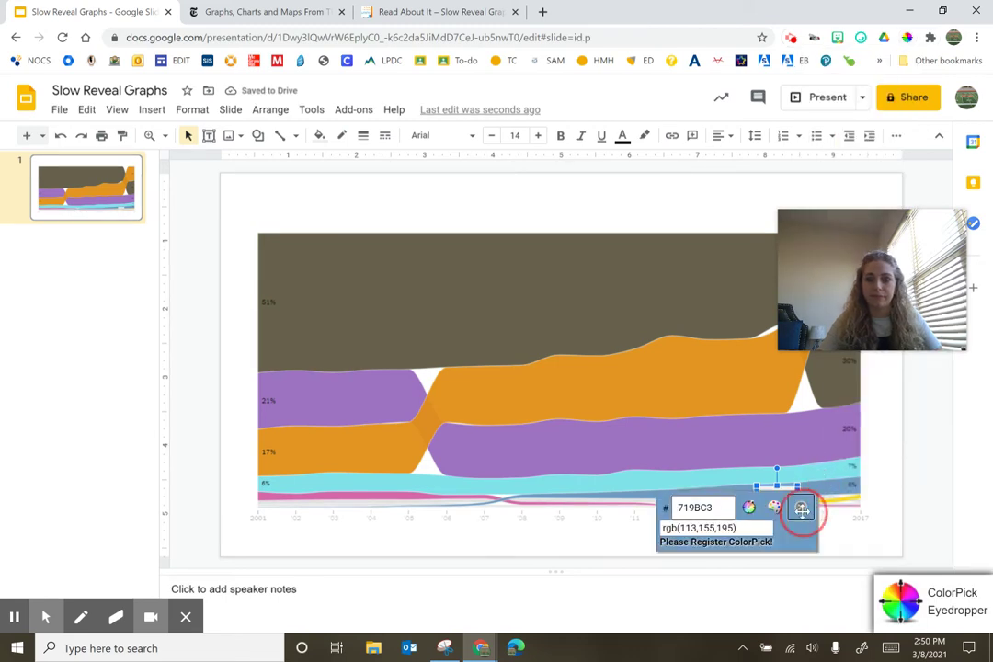
click(320, 136)
click(320, 136)
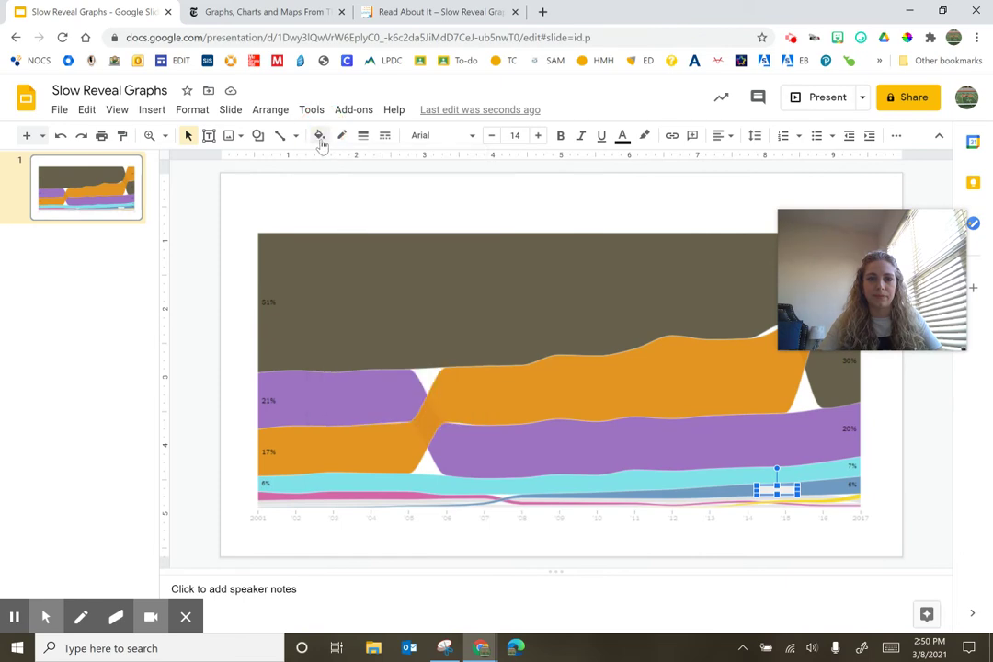
click(320, 138)
click(393, 407)
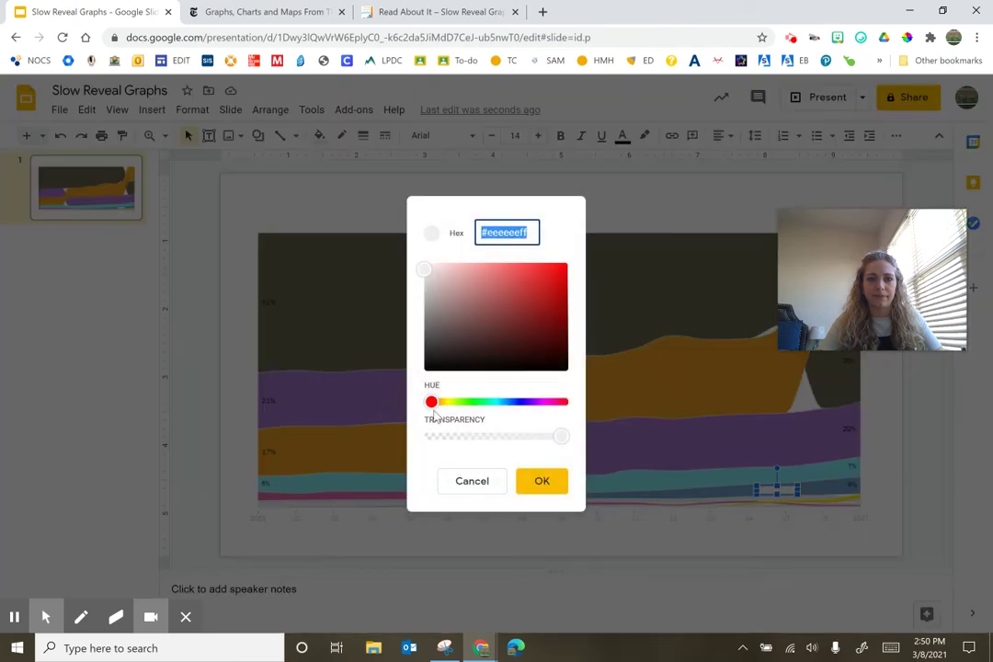
text(7198C3)
click(539, 482)
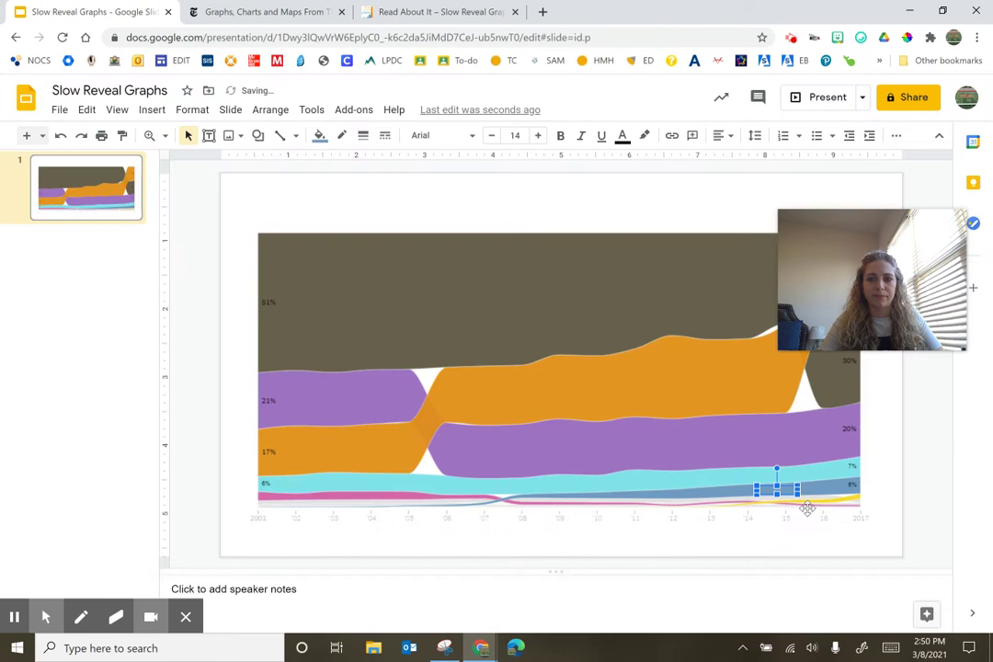
Duplicate slide 1 to make a second slide with the same covered chart.
click(928, 498)
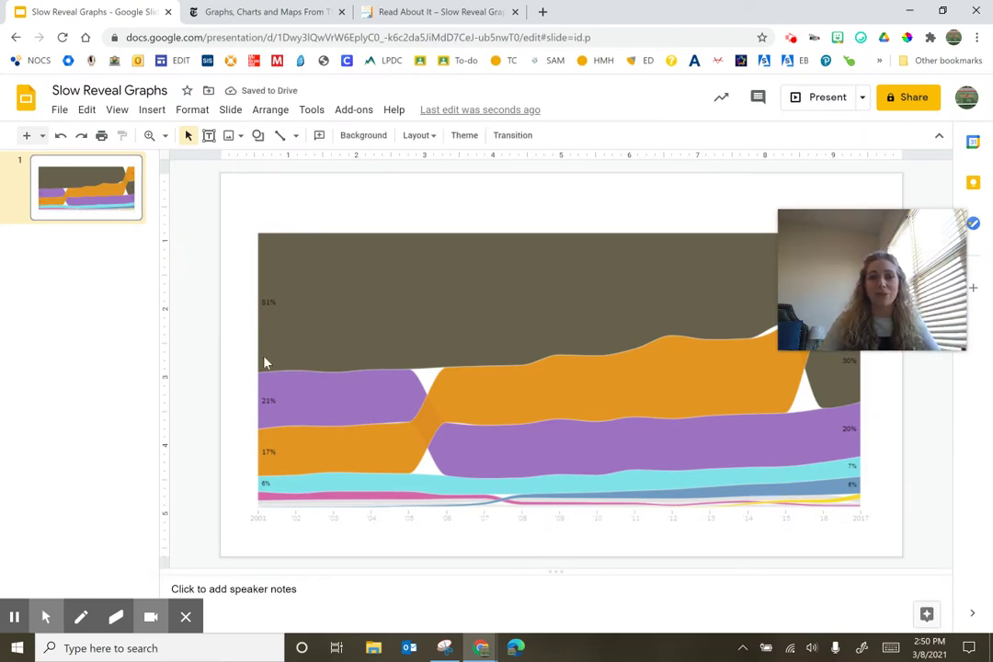
click(124, 207)
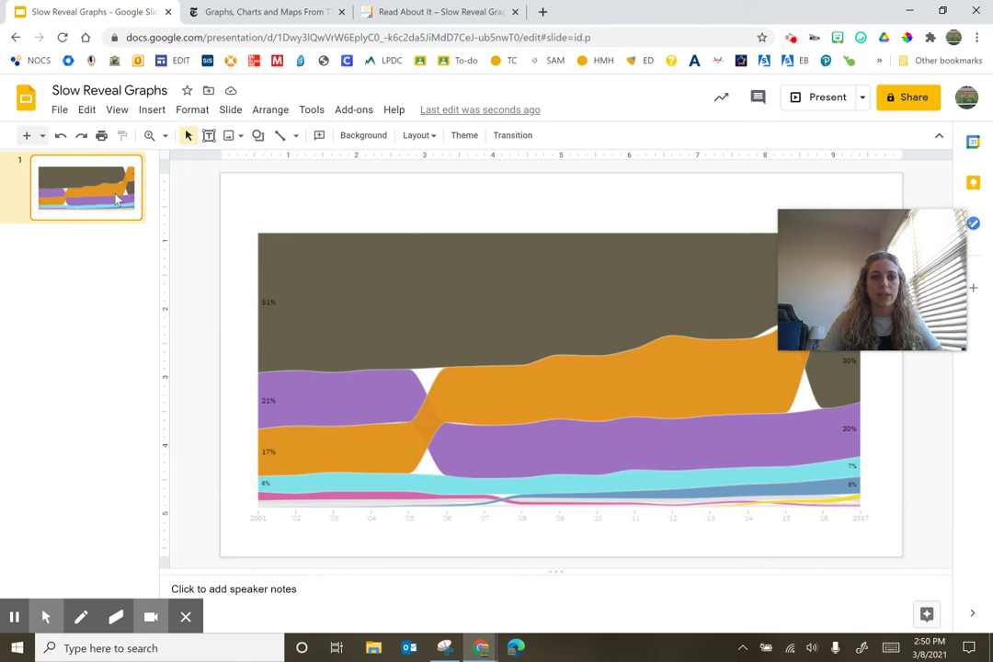
key(ctrl+d)
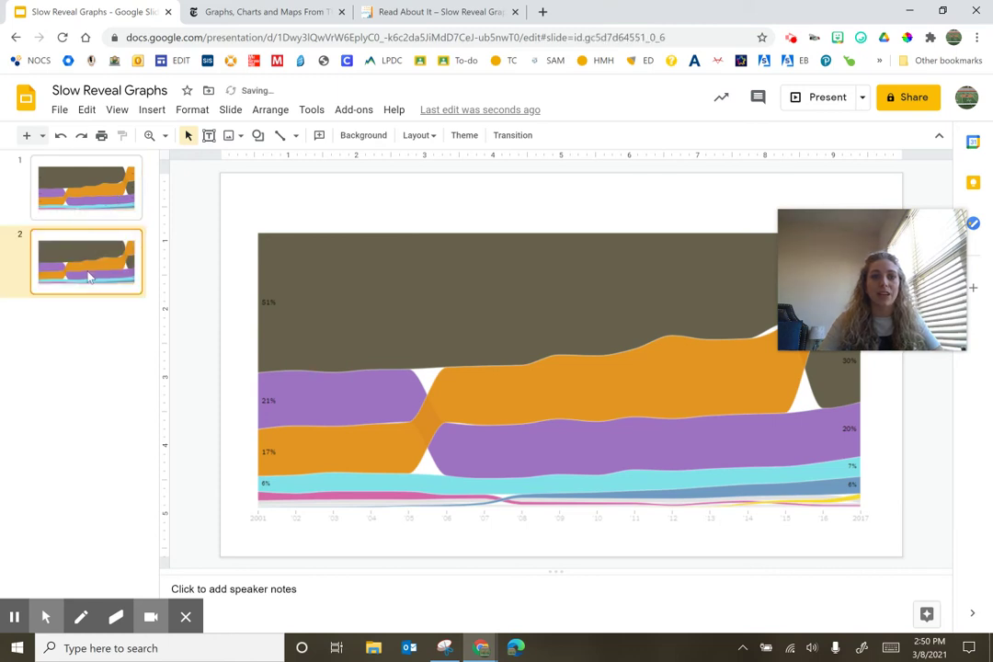
click(57, 180)
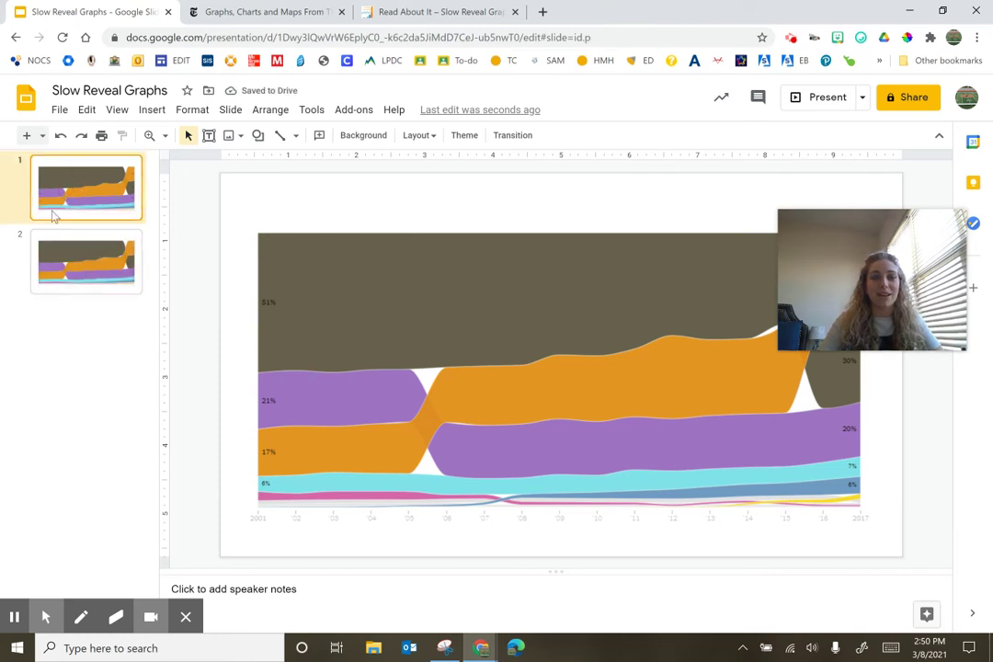
click(110, 267)
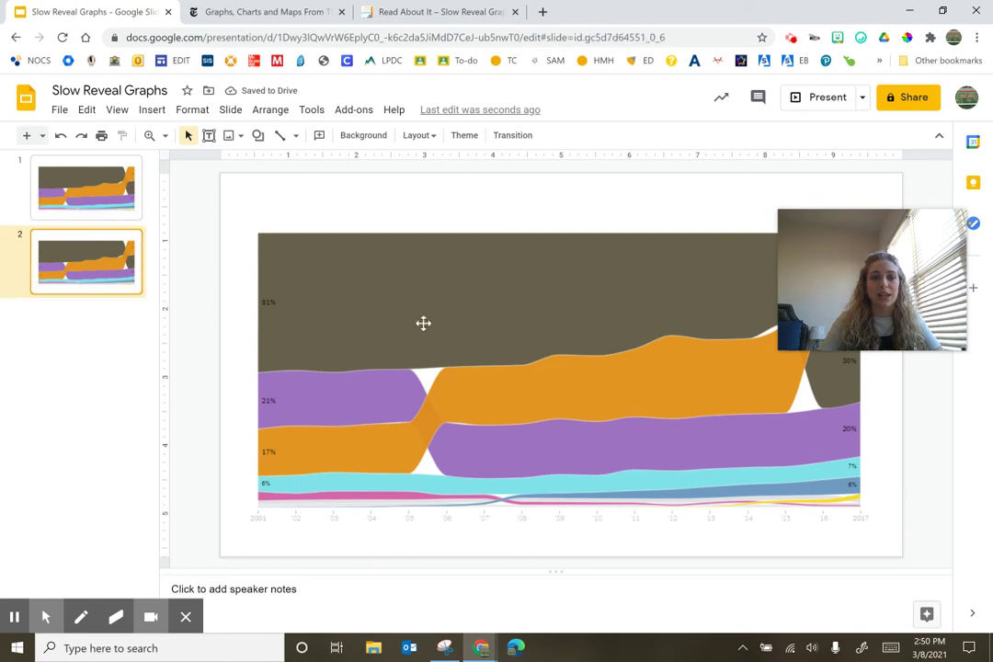
Try adding a 'Coal' text box on slide 2's coal band, then undo it.
click(392, 305)
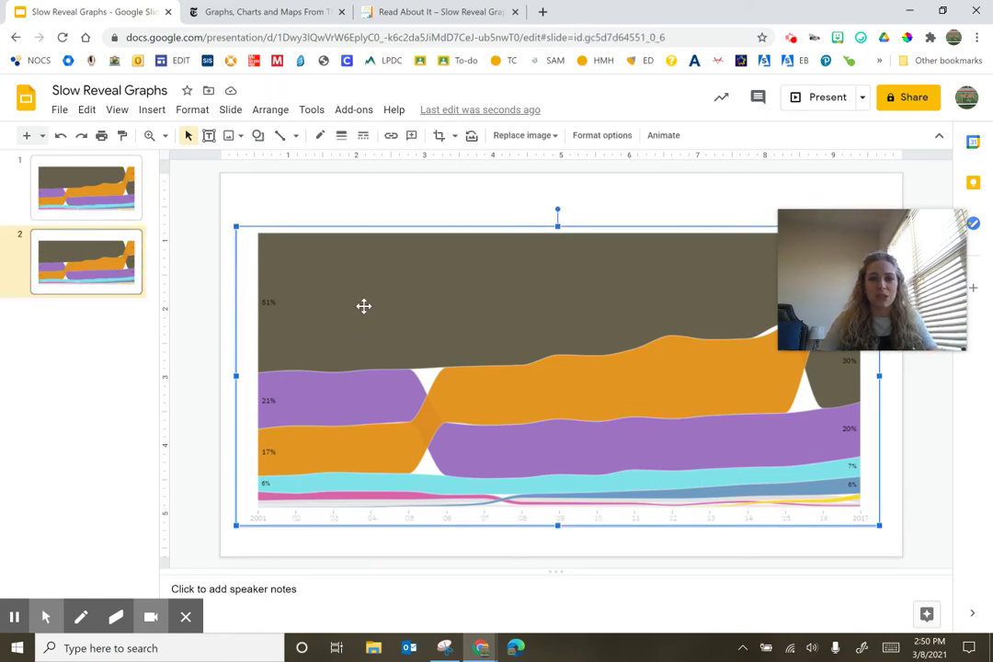
drag(332, 287, 390, 313)
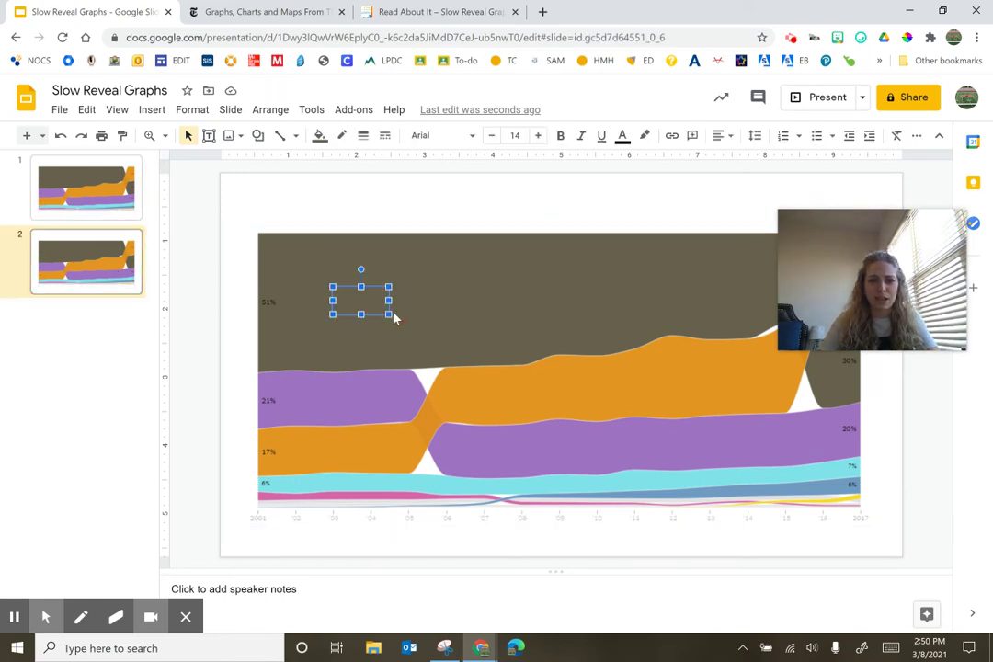
text(Coal)
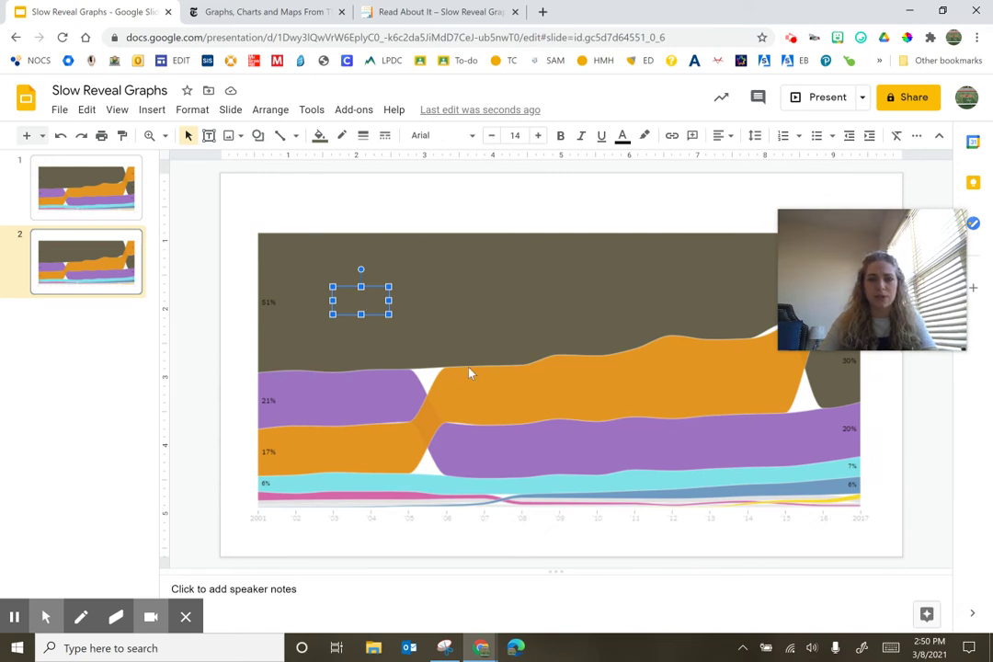
key(Escape)
key(Escape)
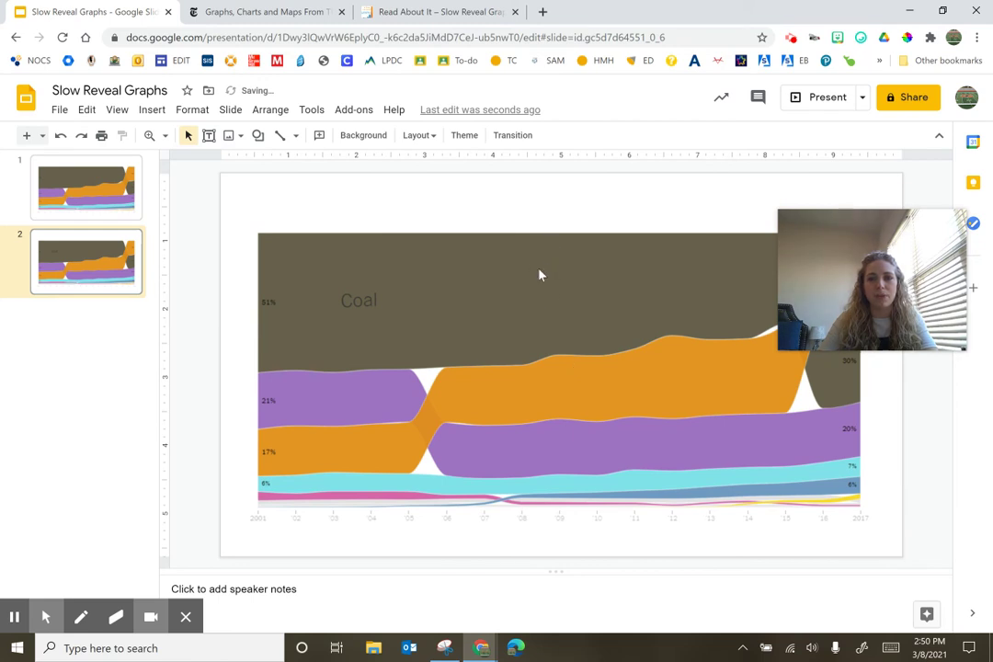
key(ctrl+z)
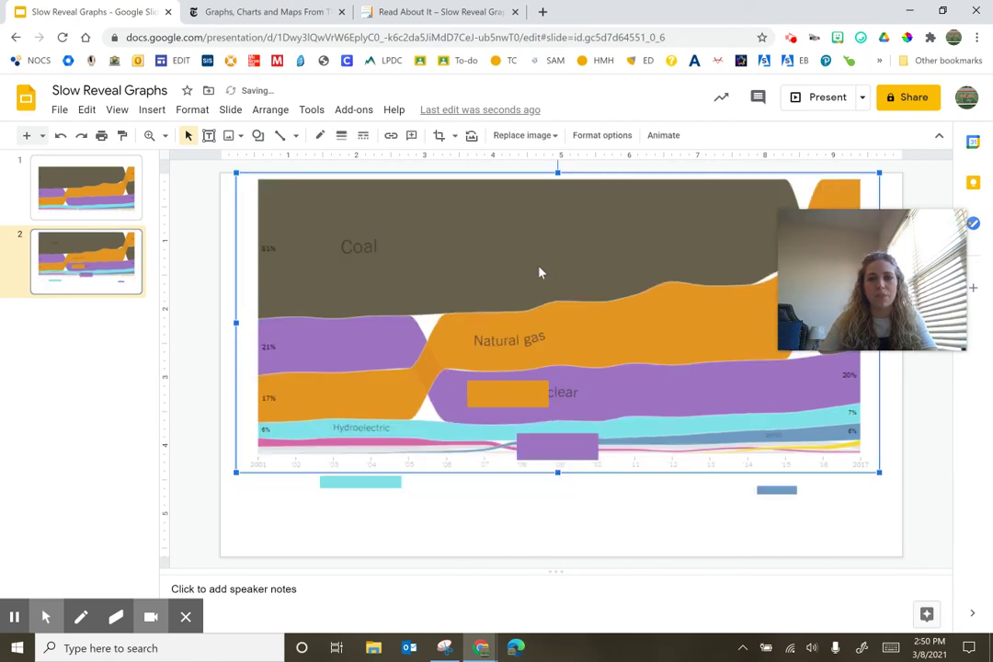
Delete the orange, purple, cyan and blue cover boxes and nudge the graph slightly lower.
click(510, 388)
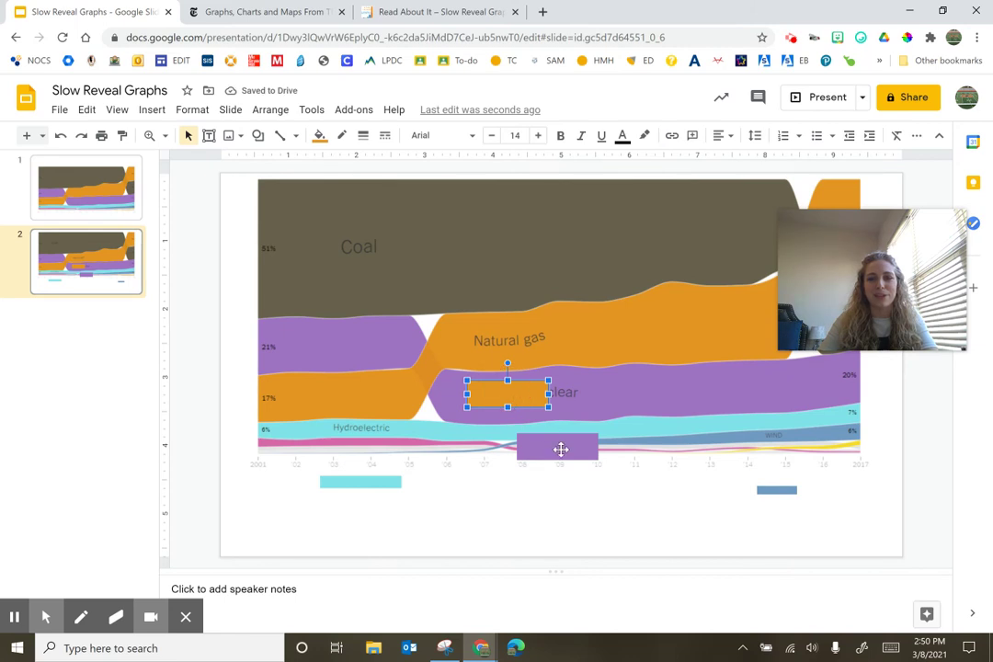
key(Delete)
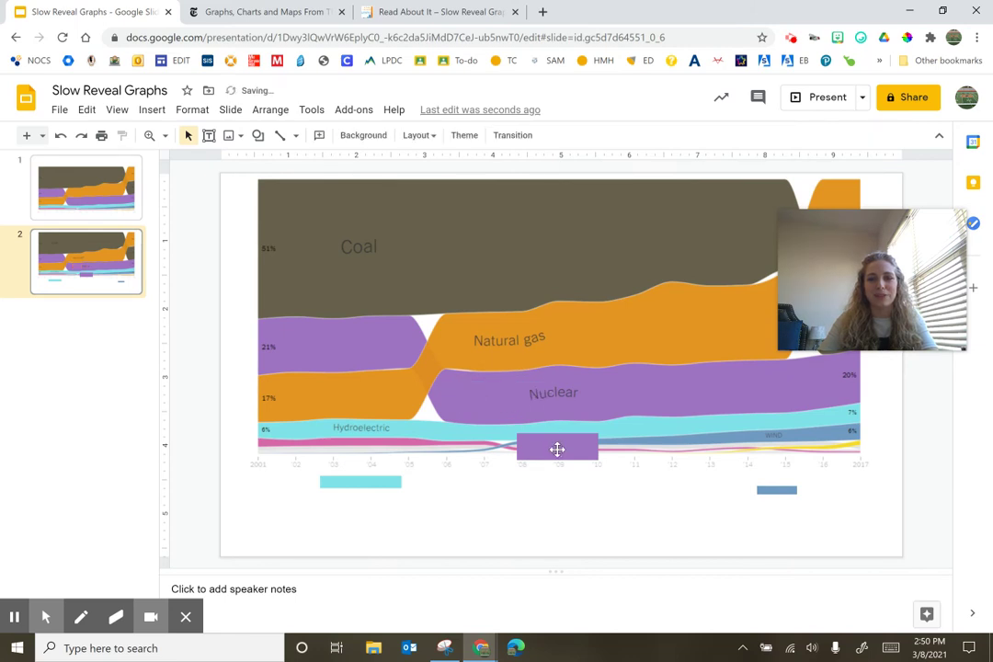
click(557, 449)
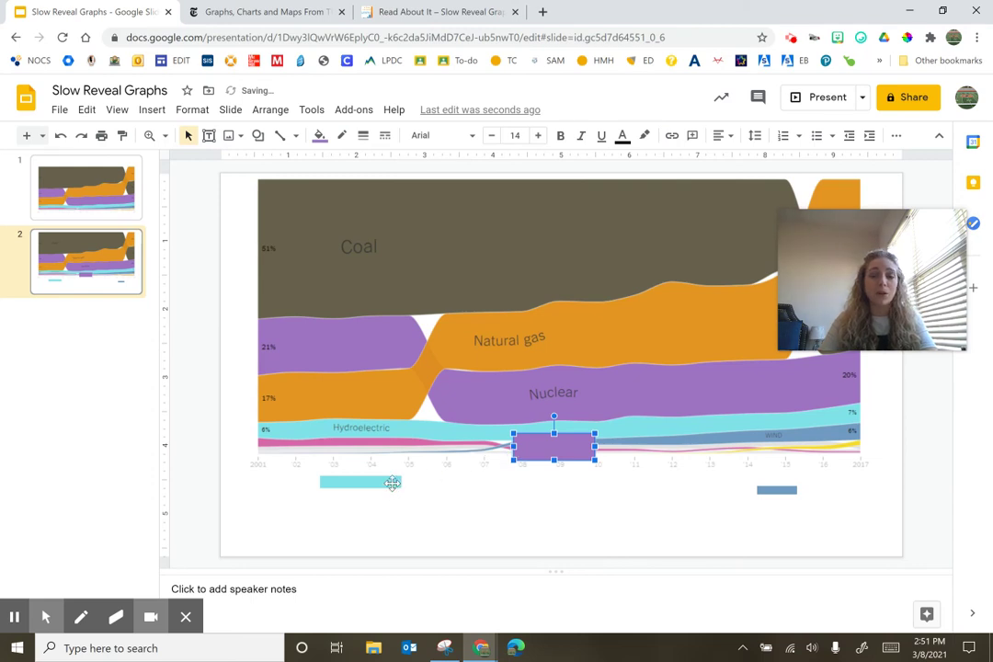
key(Delete)
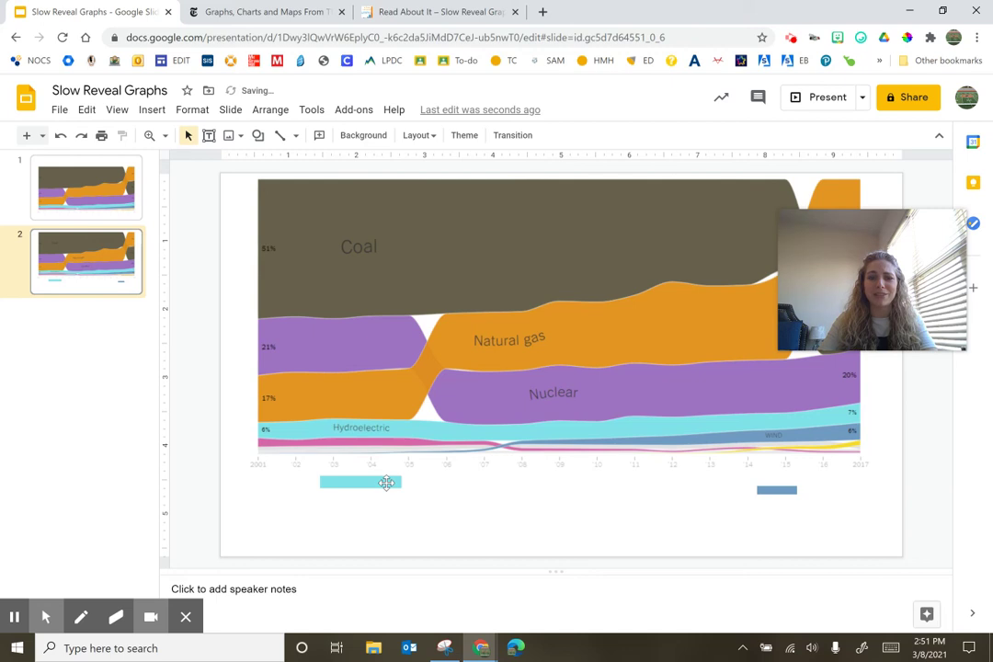
click(386, 483)
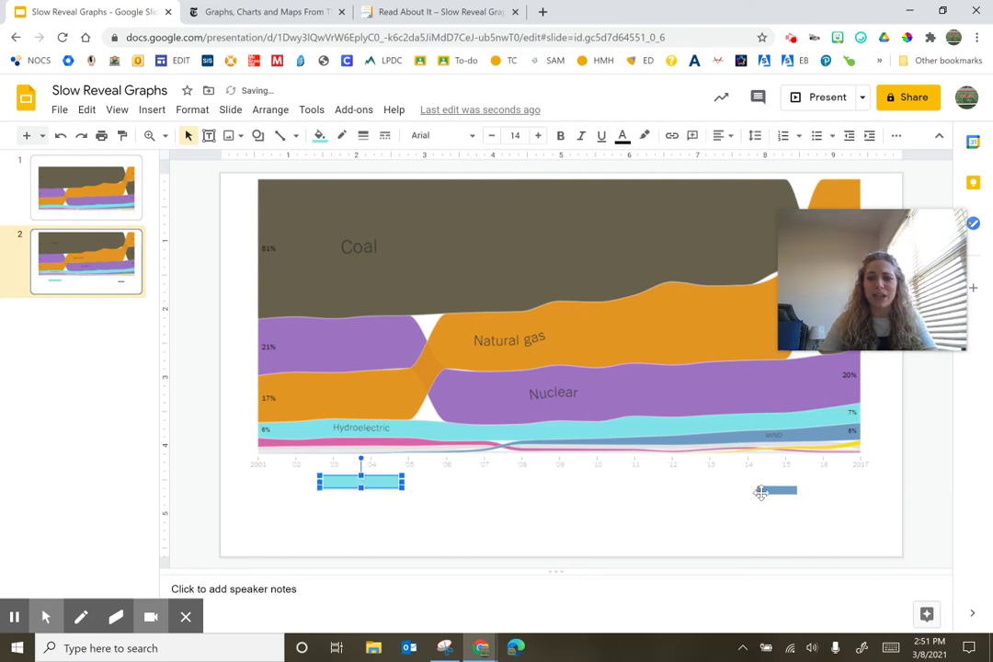
key(Delete)
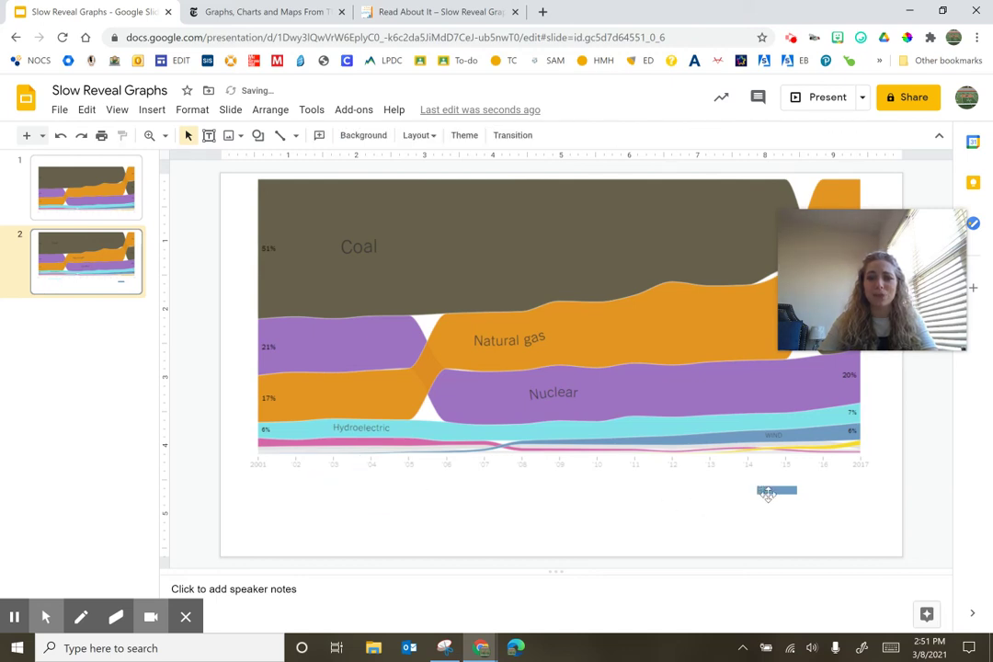
click(765, 492)
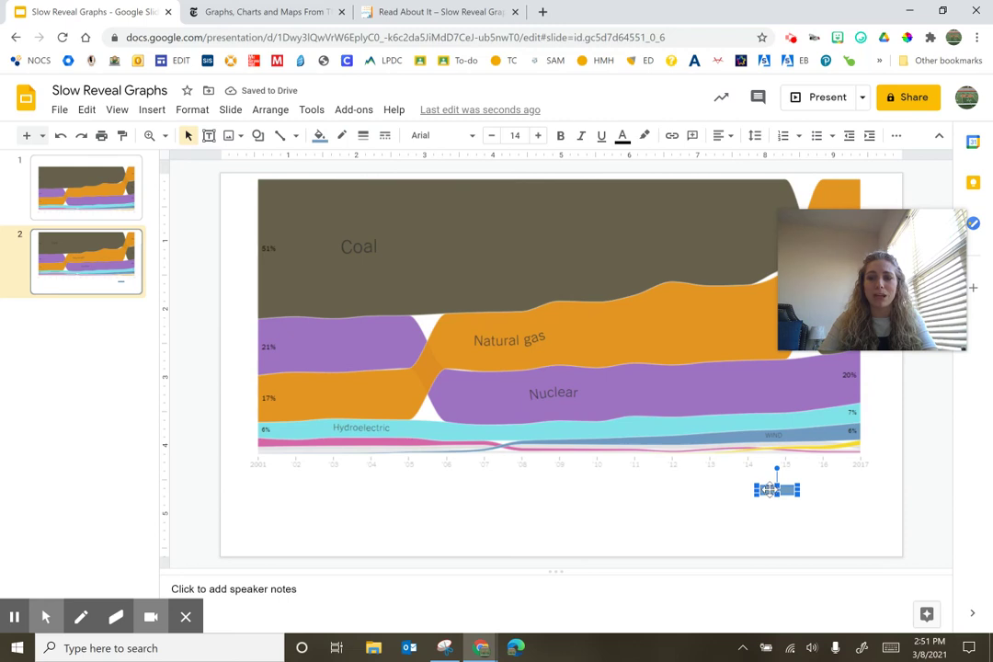
key(Delete)
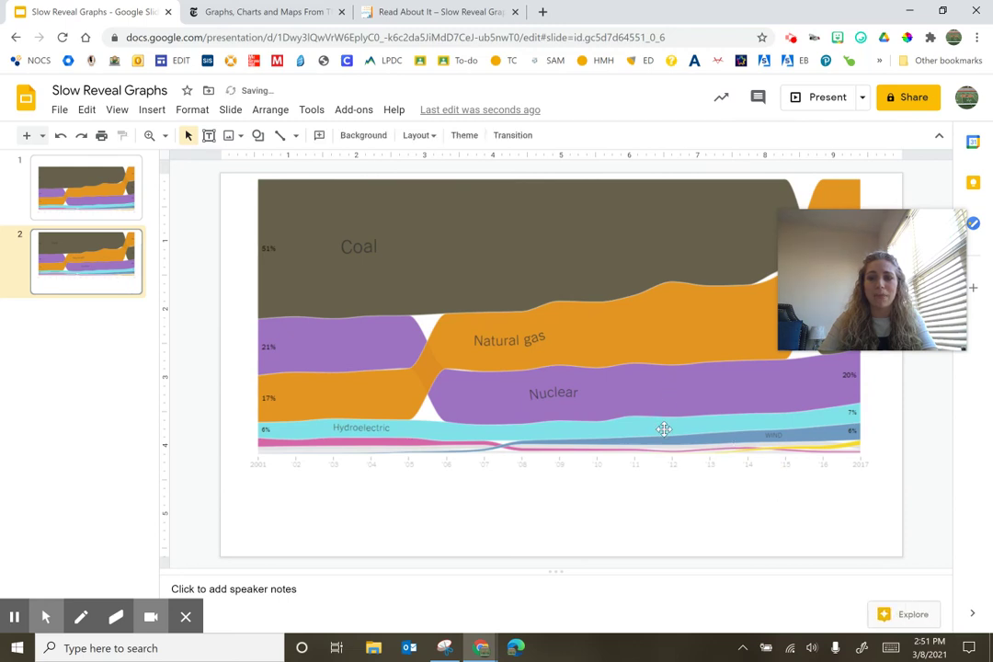
drag(665, 402, 665, 440)
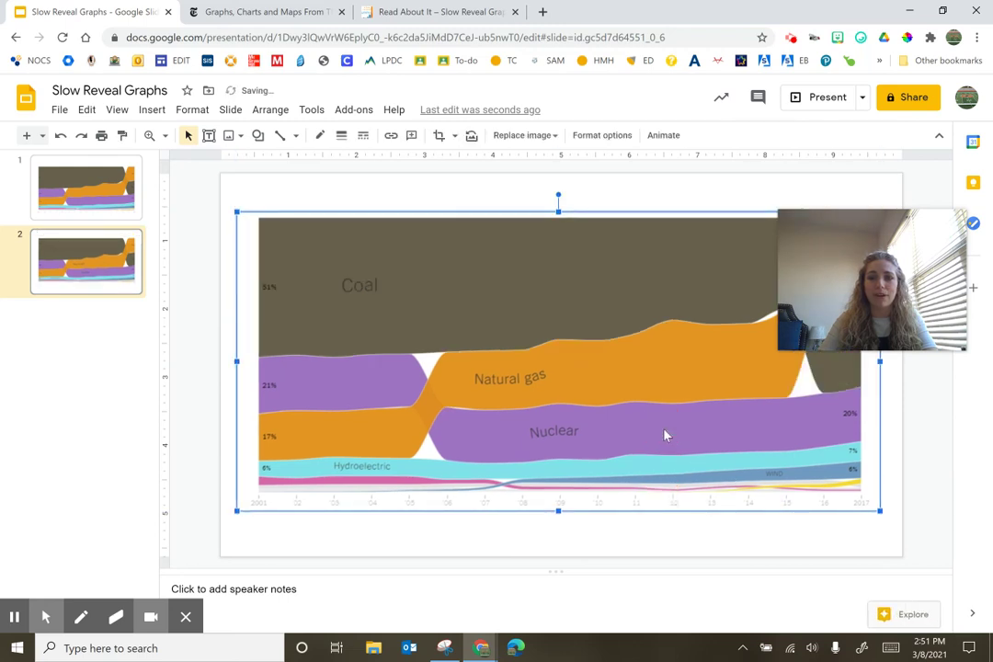
Duplicate slide 2 as a new slide 3 and select its chart image.
click(84, 295)
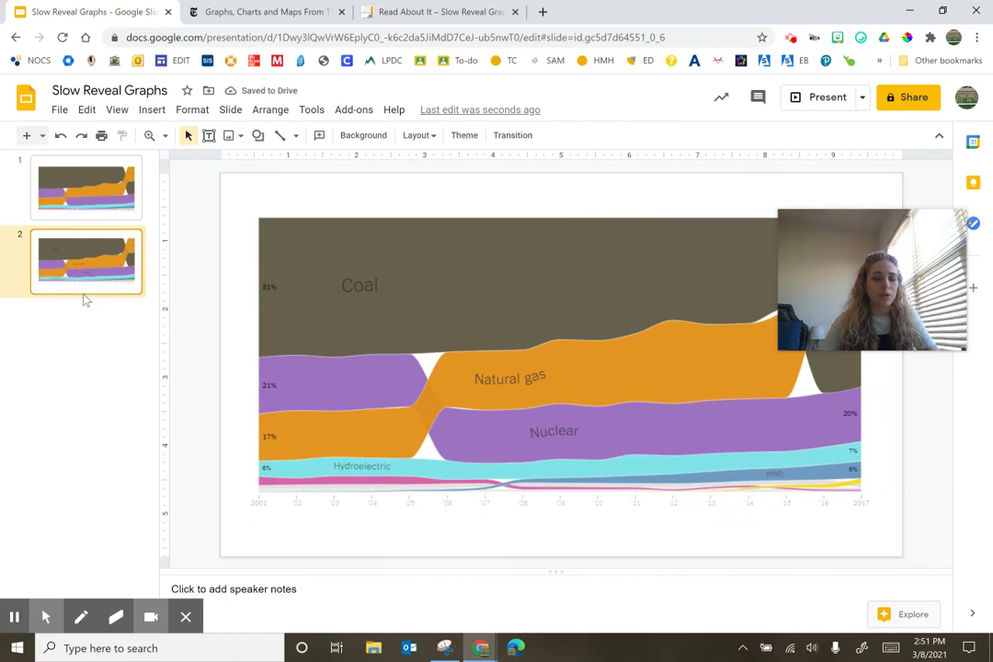
key(ctrl+d)
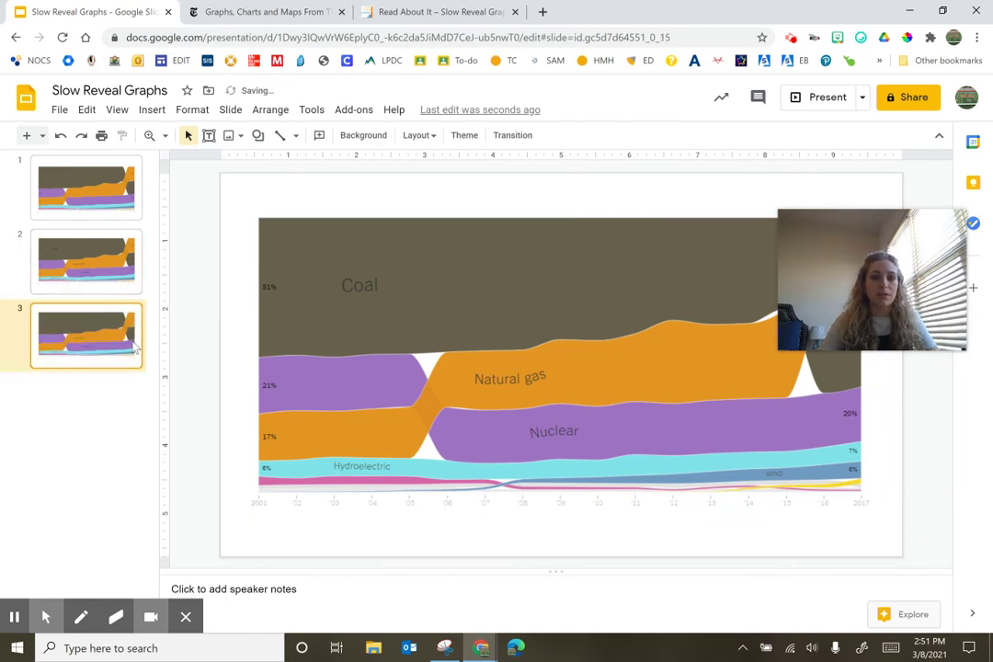
click(441, 270)
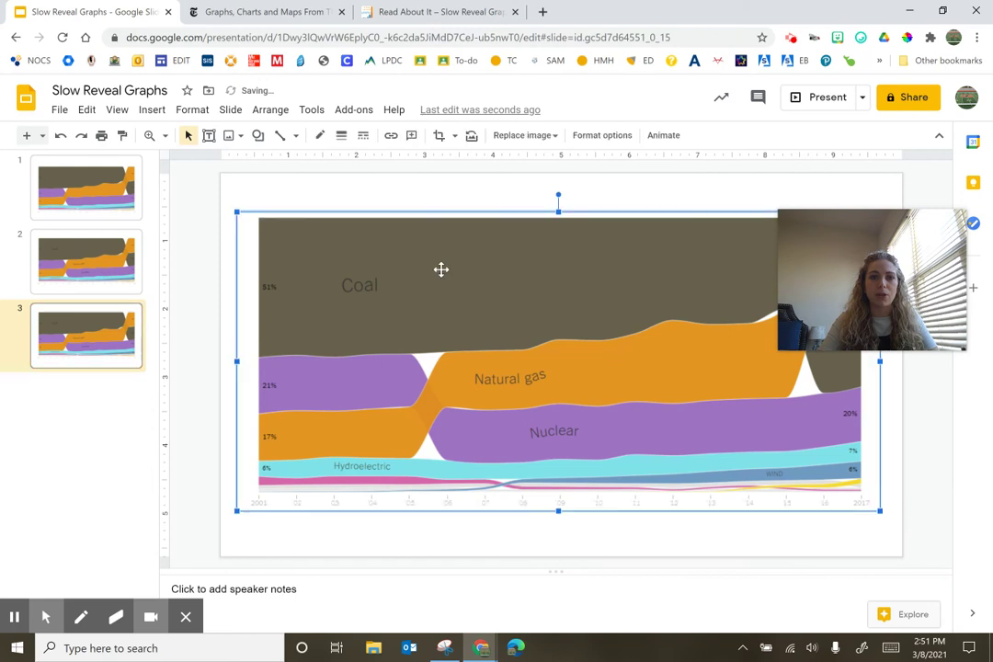
Extend the chart's bottom crop down past the colour key, then shrink it to fit.
click(439, 135)
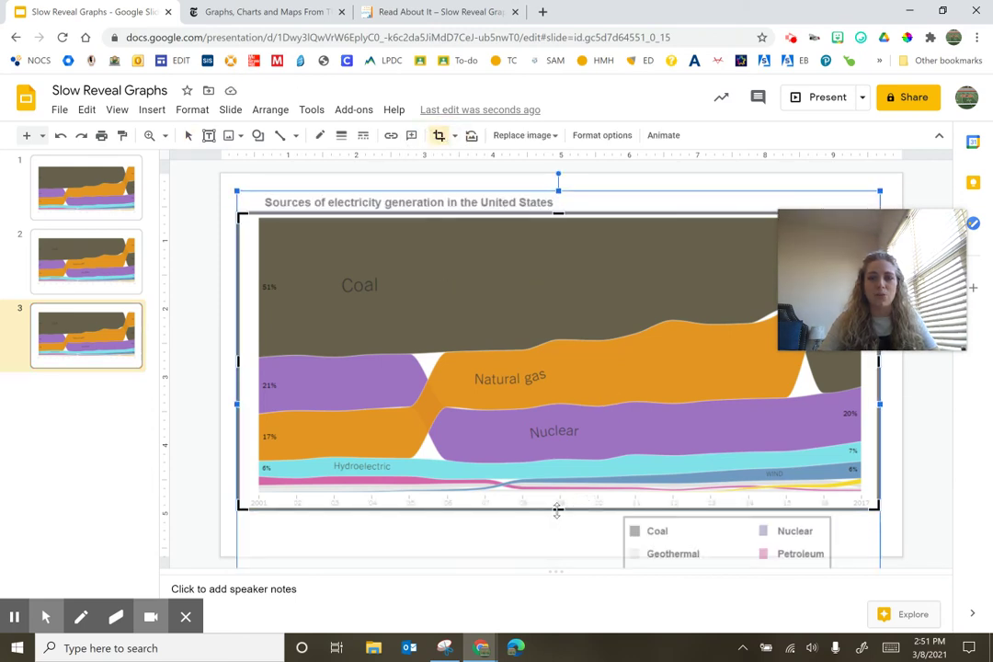
drag(557, 511, 568, 596)
drag(558, 511, 558, 544)
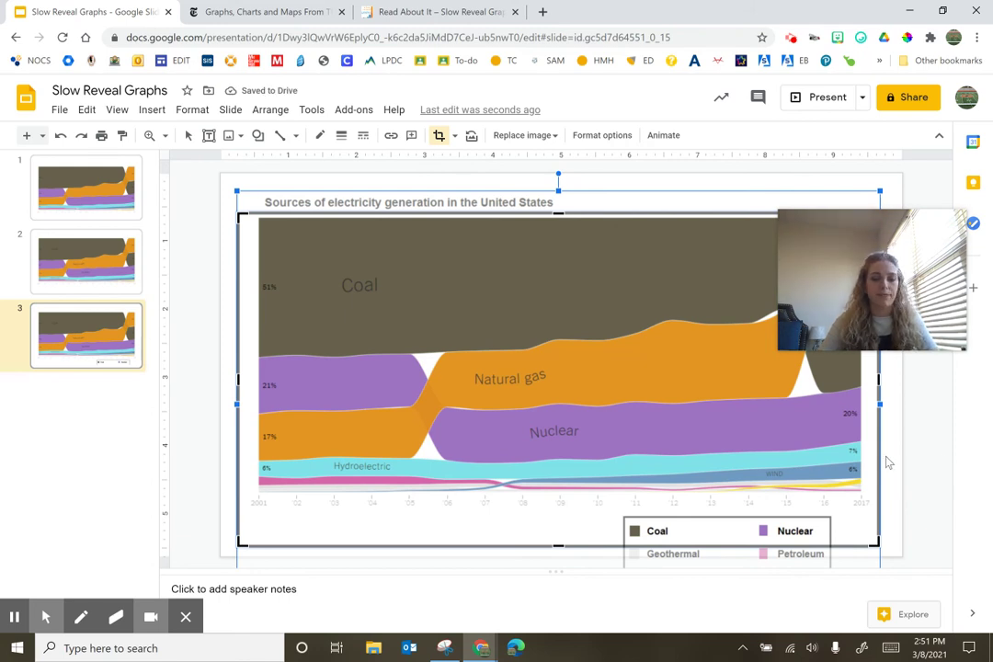
key(ctrl+alt+minus)
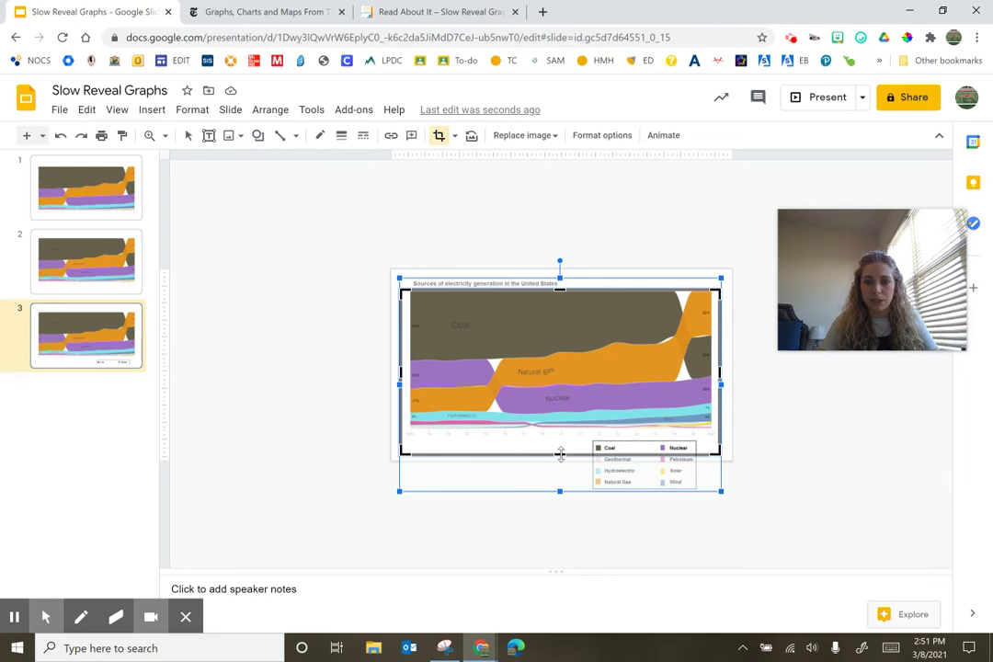
drag(560, 454, 551, 492)
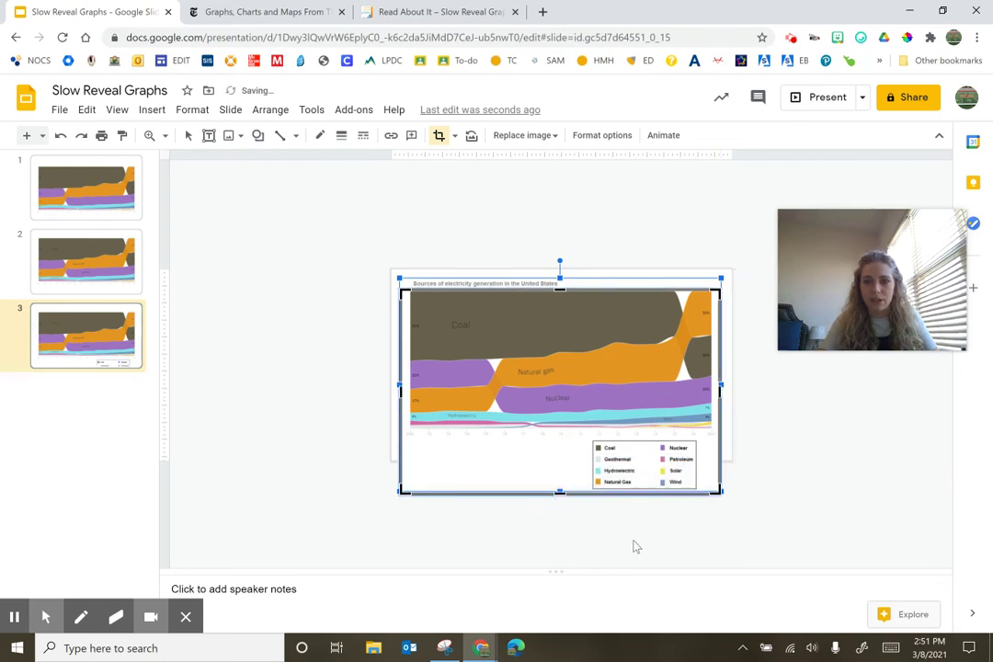
key(Return)
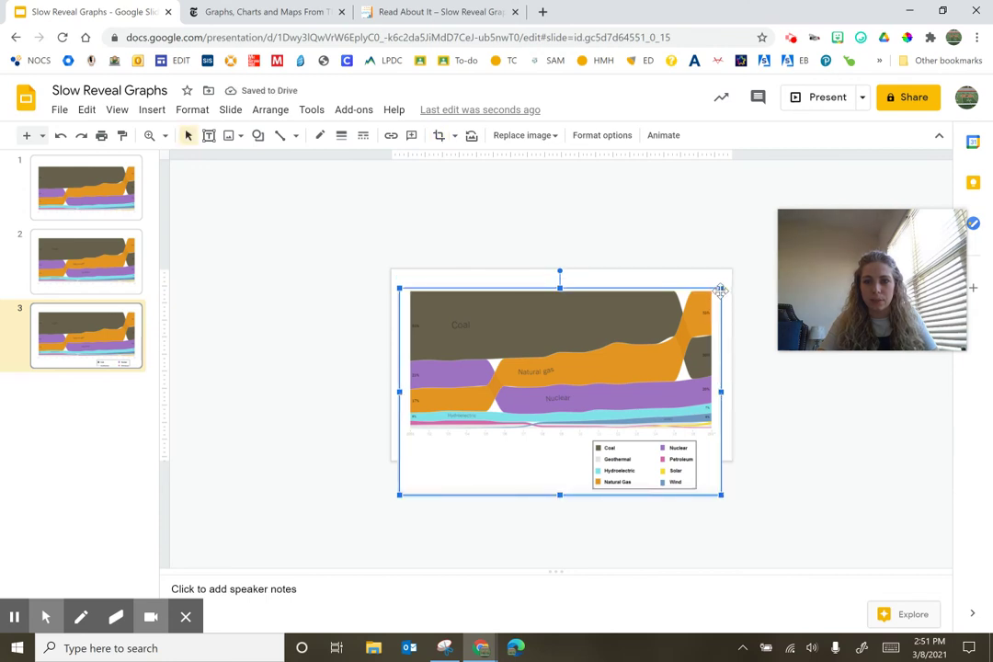
drag(721, 288, 670, 320)
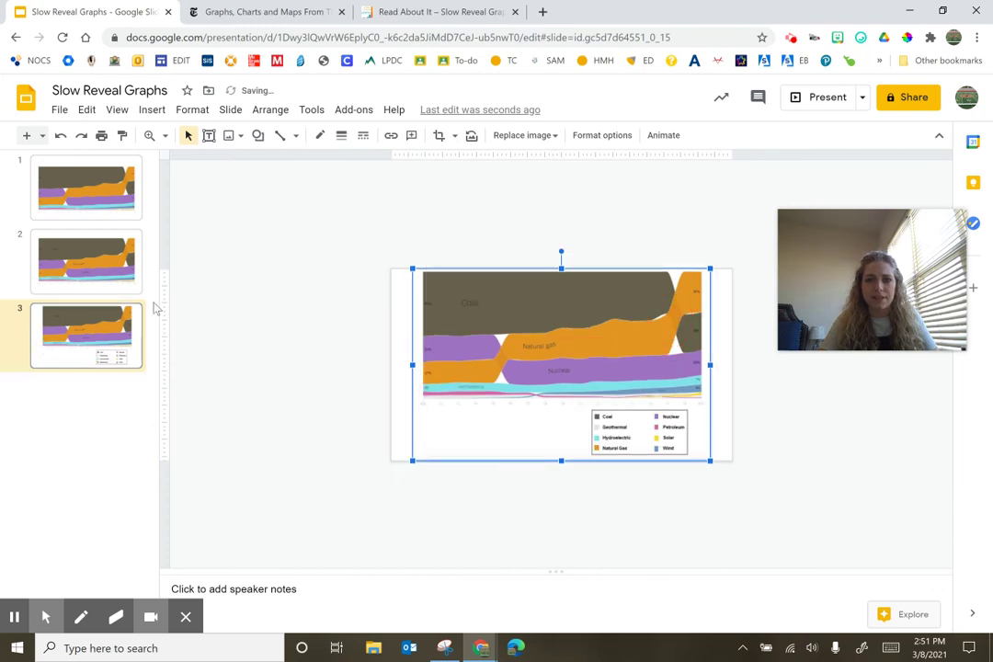
Duplicate slide 3 as a new slide 4 and select its chart image.
click(79, 345)
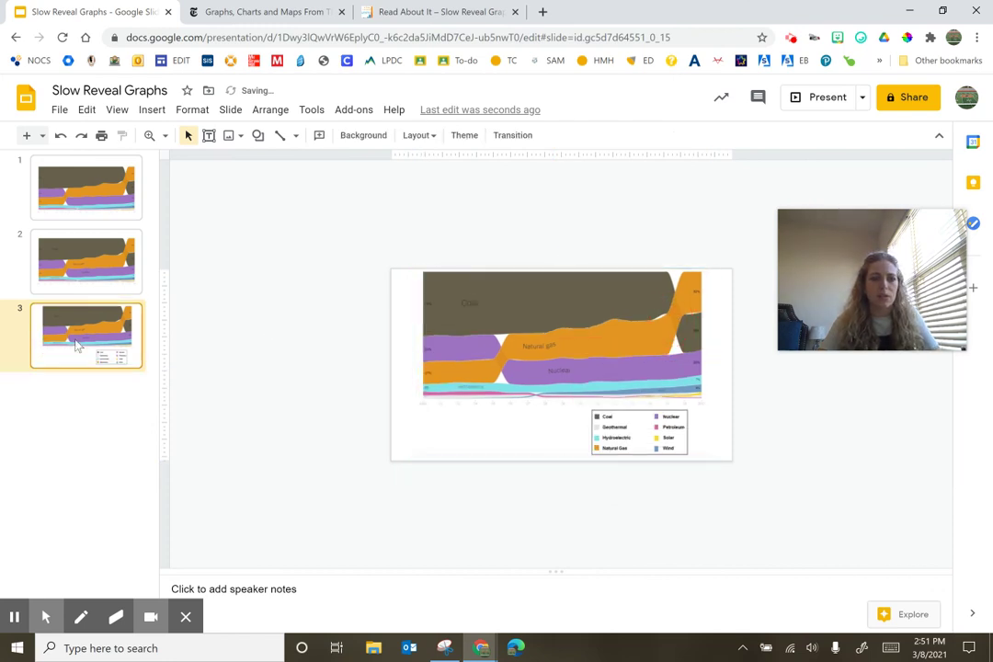
key(ctrl+d)
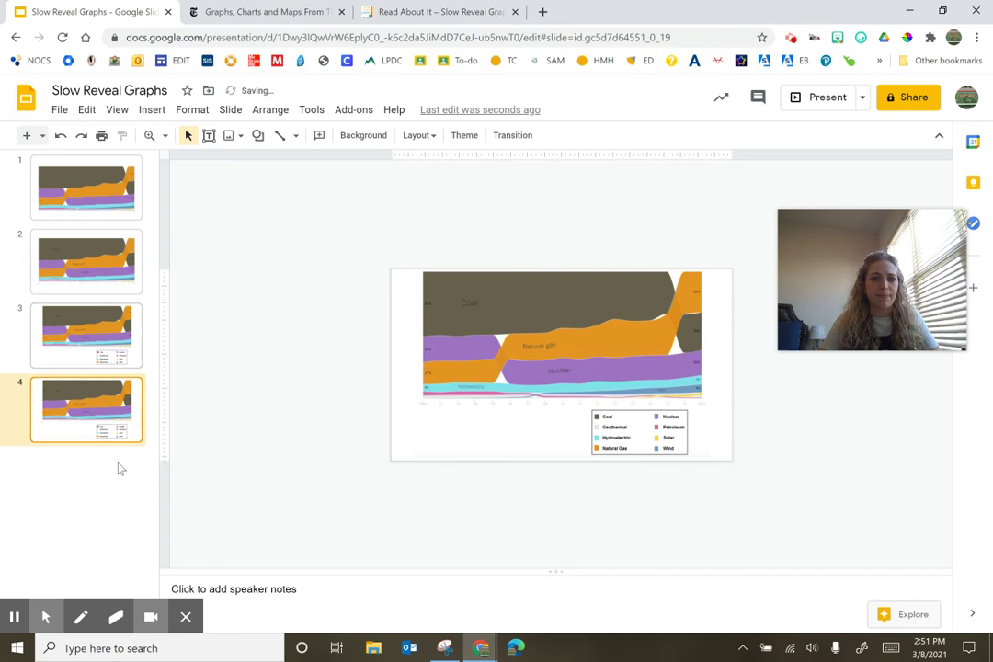
click(570, 276)
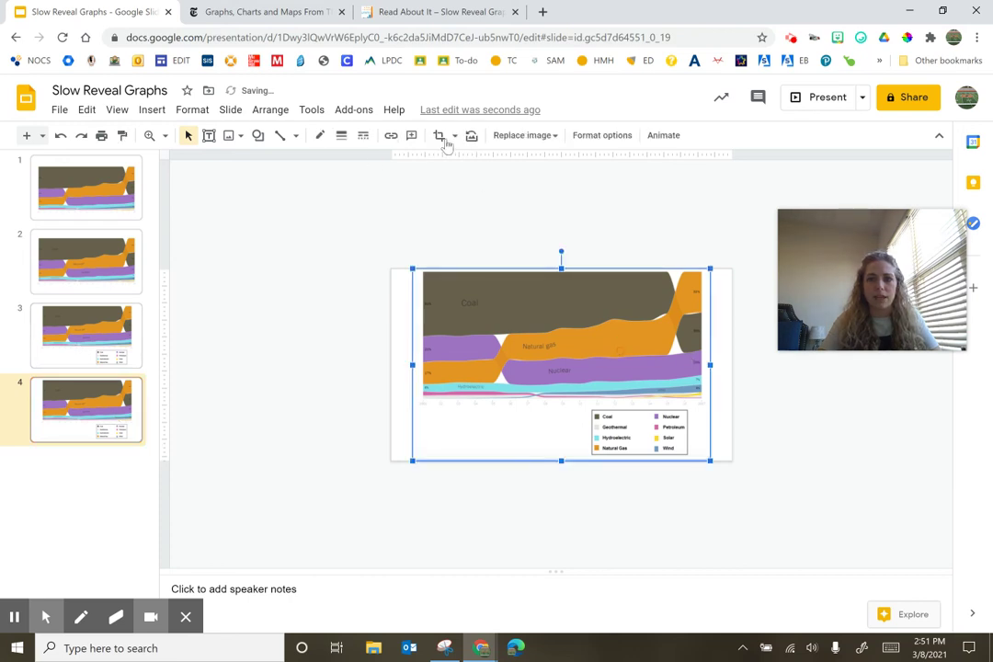
Extend the chart's top crop up to include its title, then shrink it to fit.
click(438, 135)
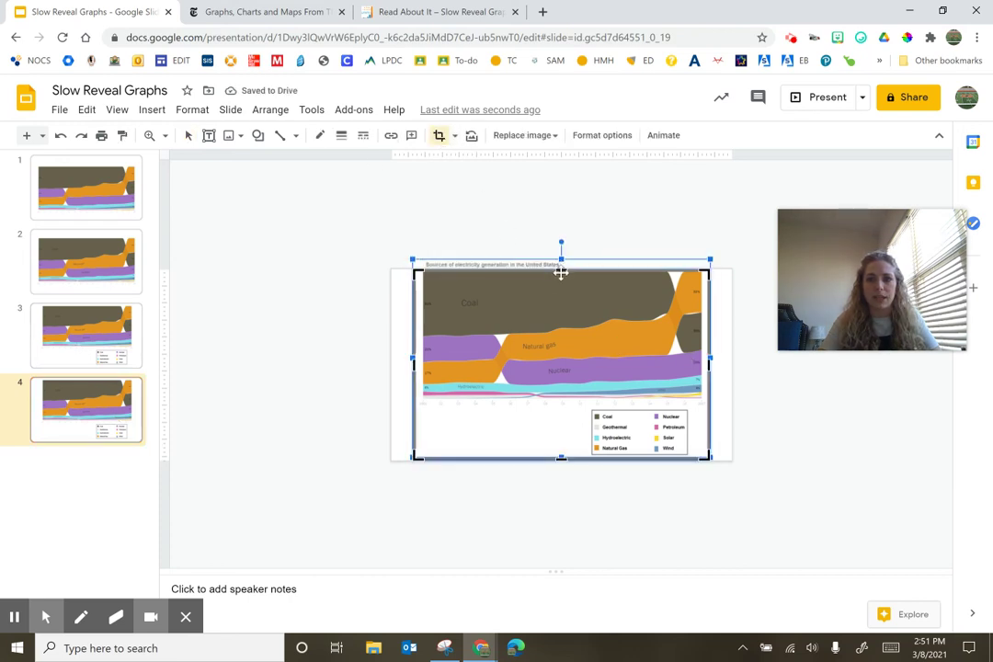
drag(561, 266, 565, 253)
key(Return)
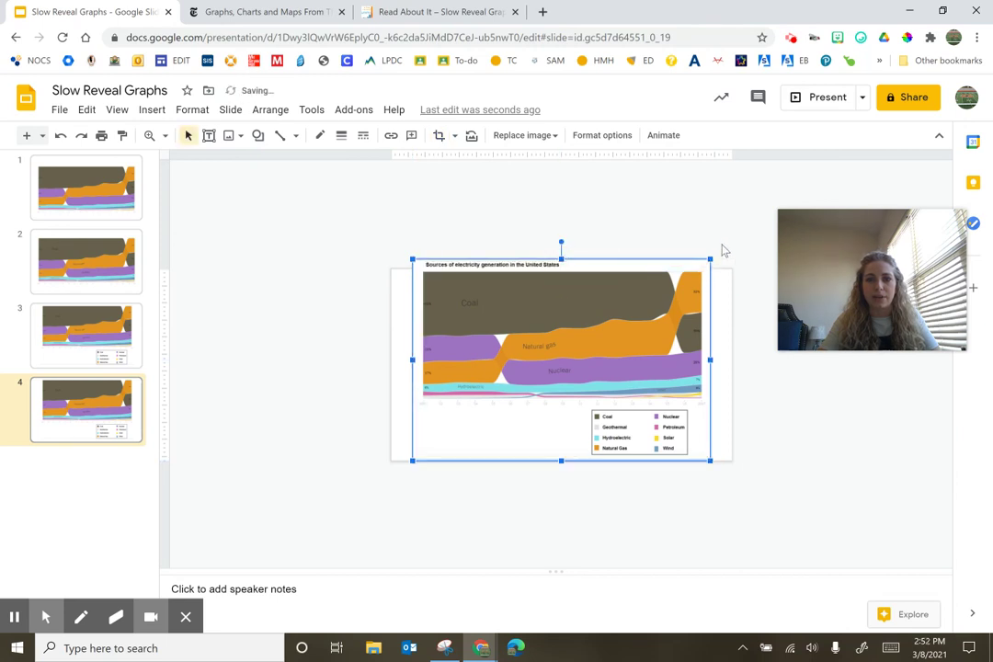
drag(684, 287, 667, 306)
drag(614, 341, 594, 242)
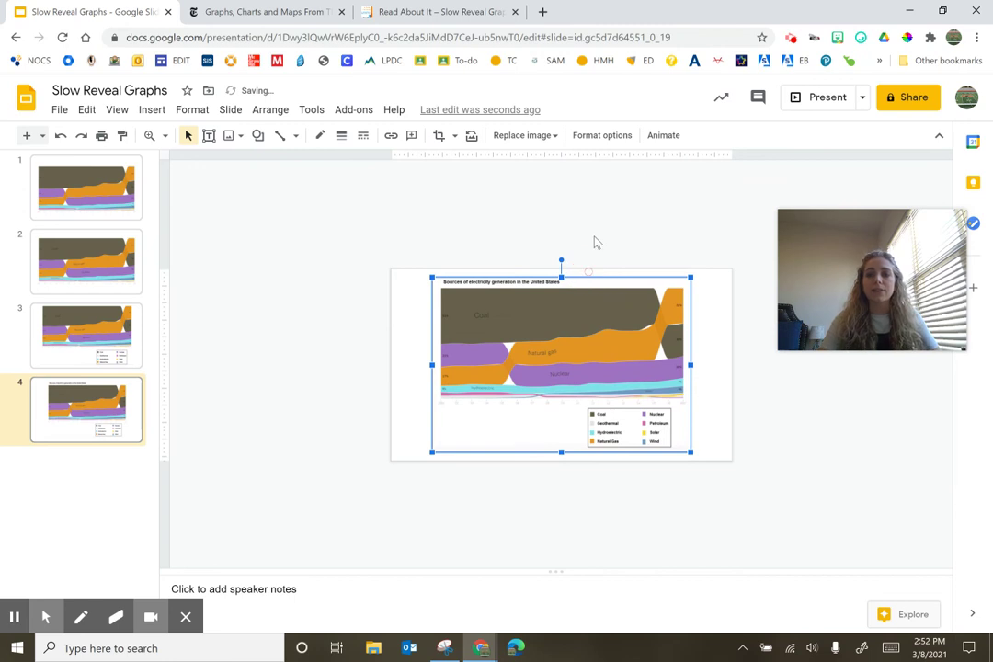
Deselect the chart and return to slide 1 with the bare, unlabelled chart.
click(594, 242)
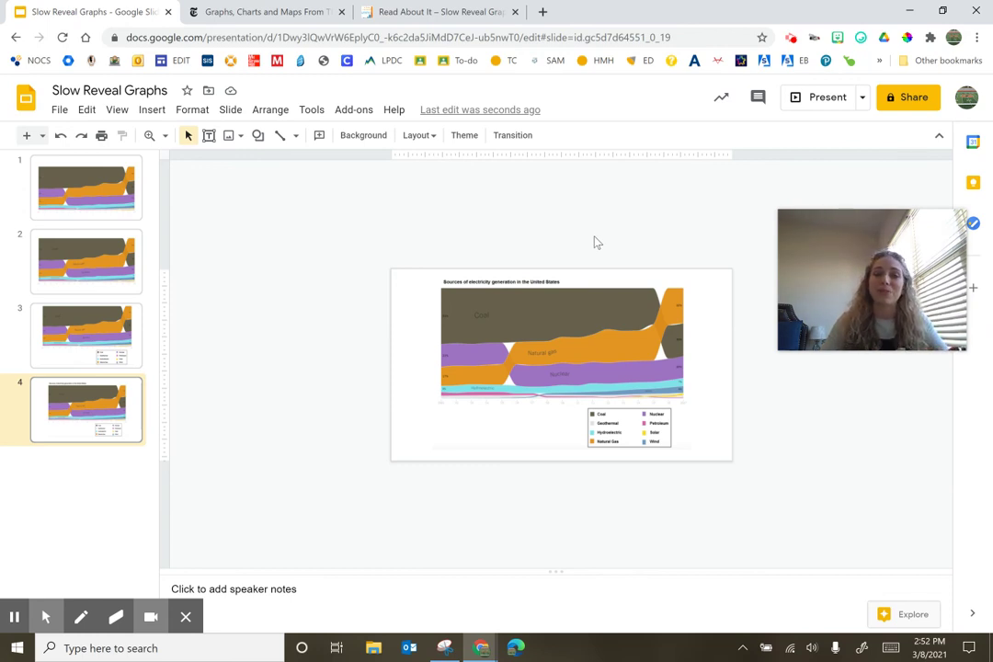
click(70, 192)
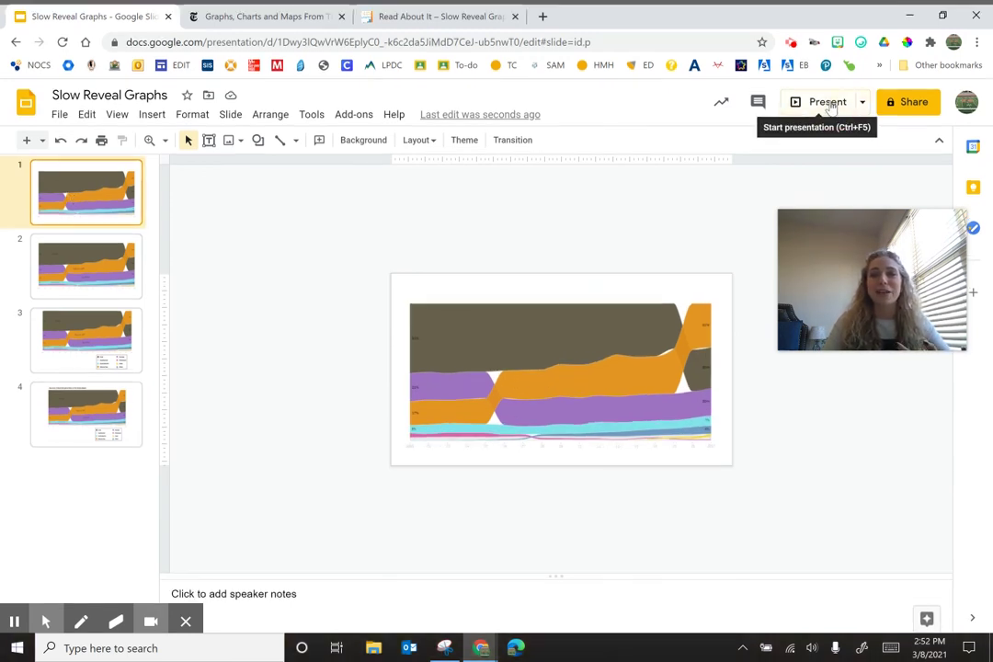
Present the deck from slide 1 and advance through the labelled and key slides to the titled chart.
click(828, 98)
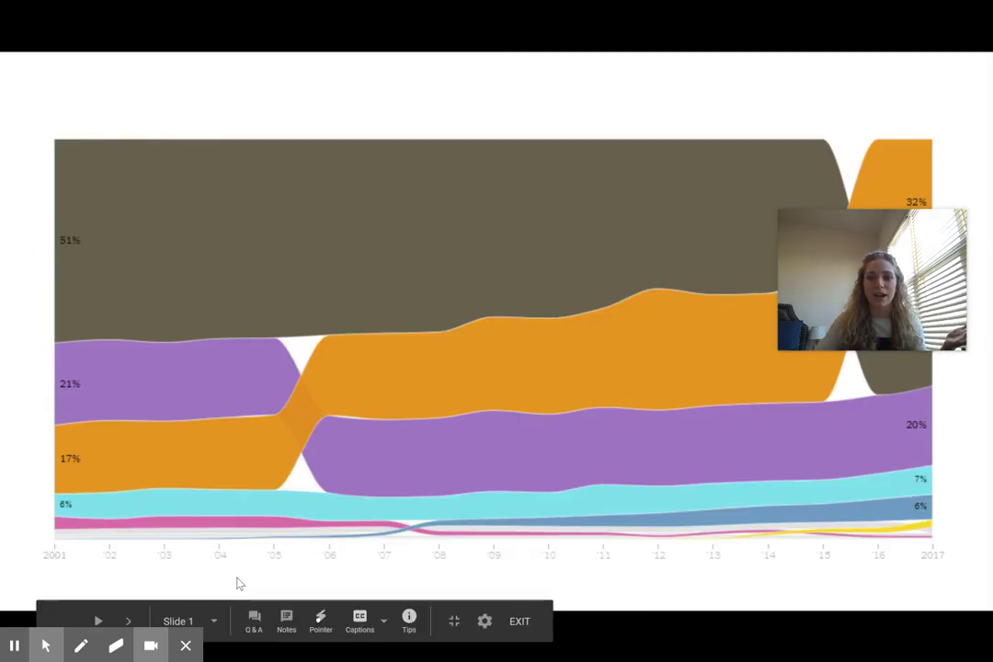
key(Right)
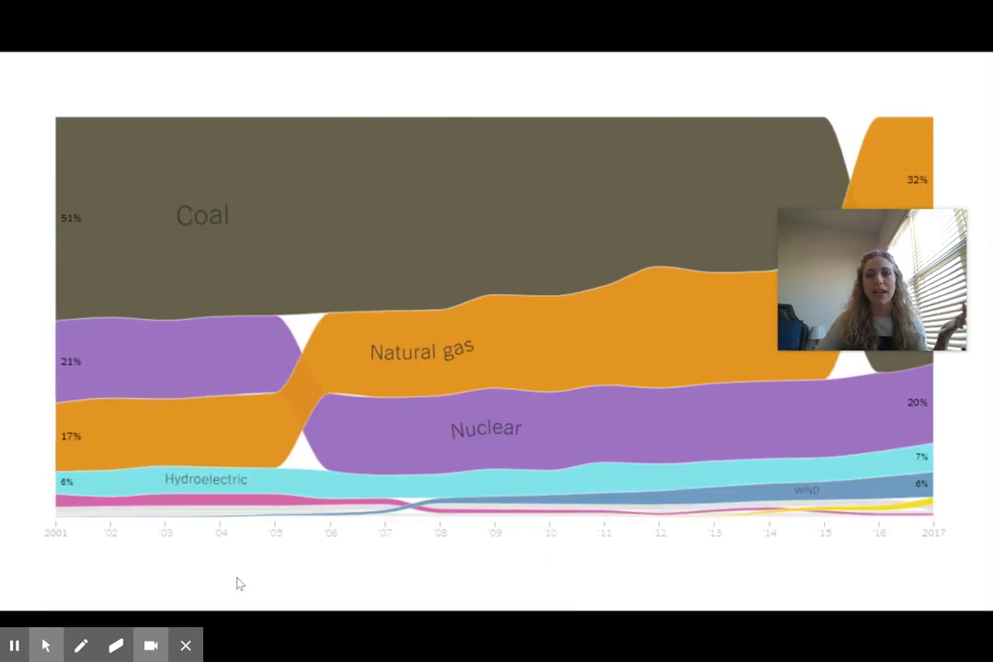
key(Right)
key(Right)
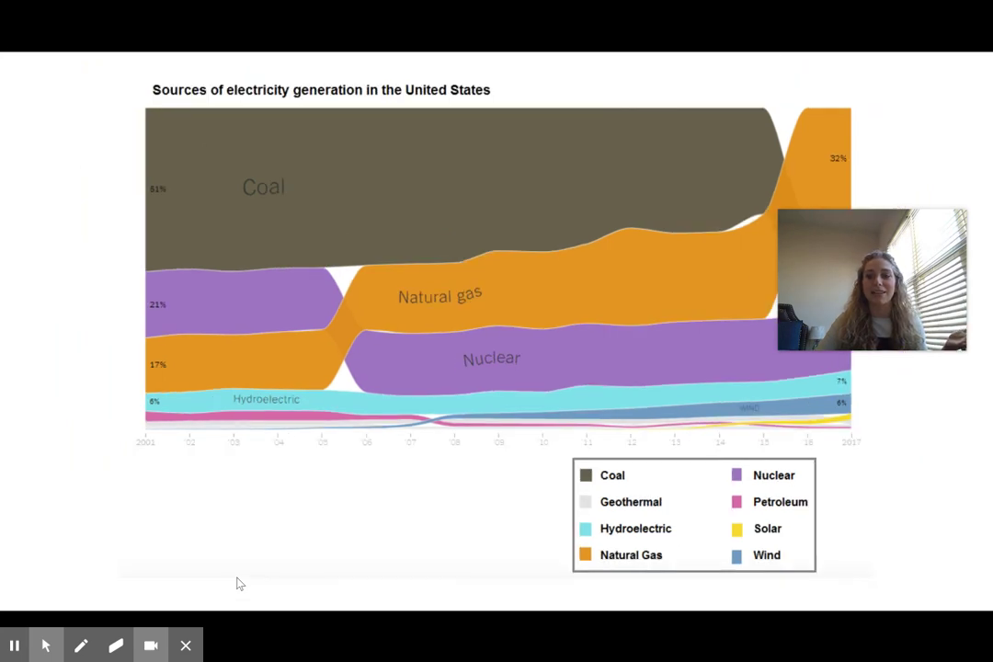